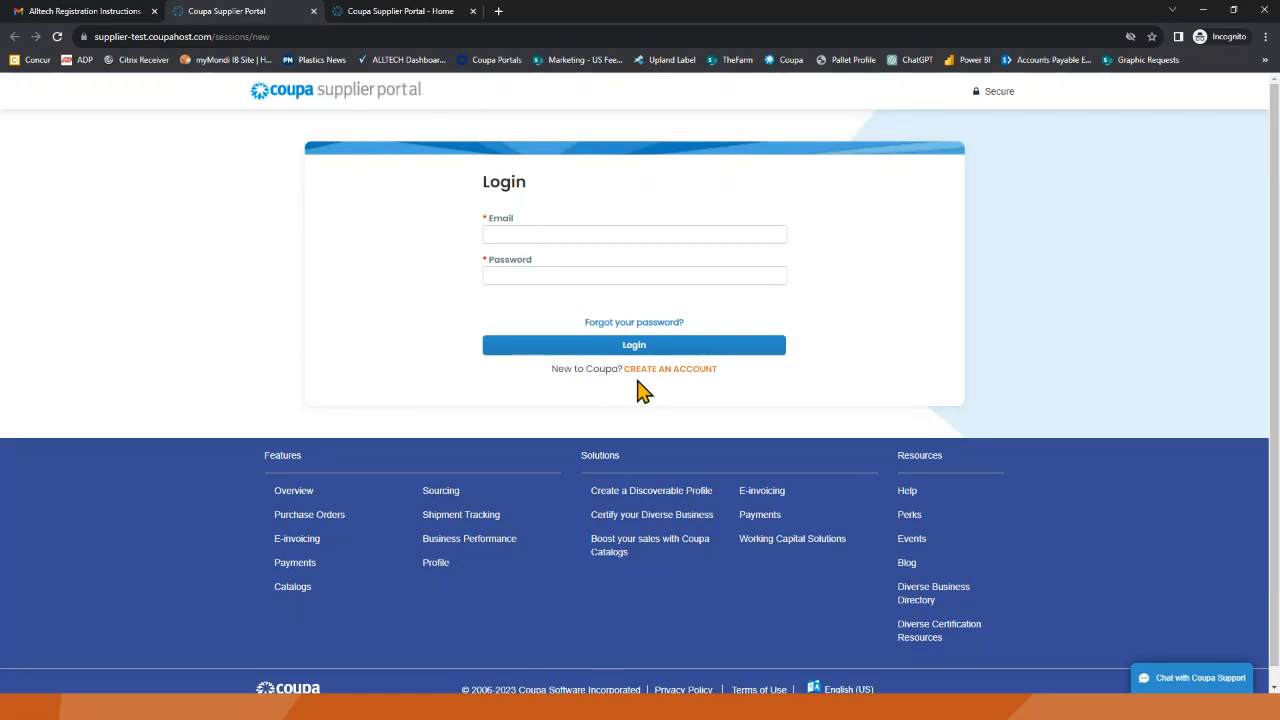
# Switch to the signed-in supplier portal and review the legal entity setup, its available actions and the remit-to accounts
pyautogui.click(398, 14)
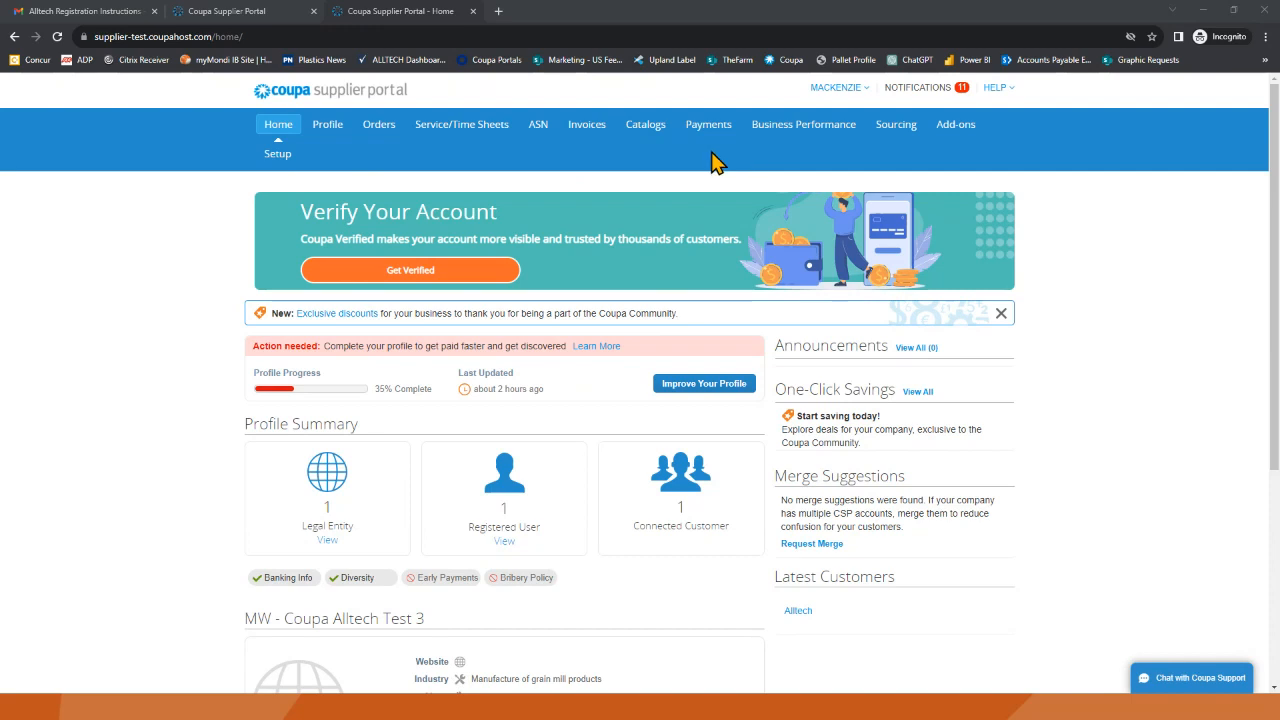
pyautogui.click(284, 160)
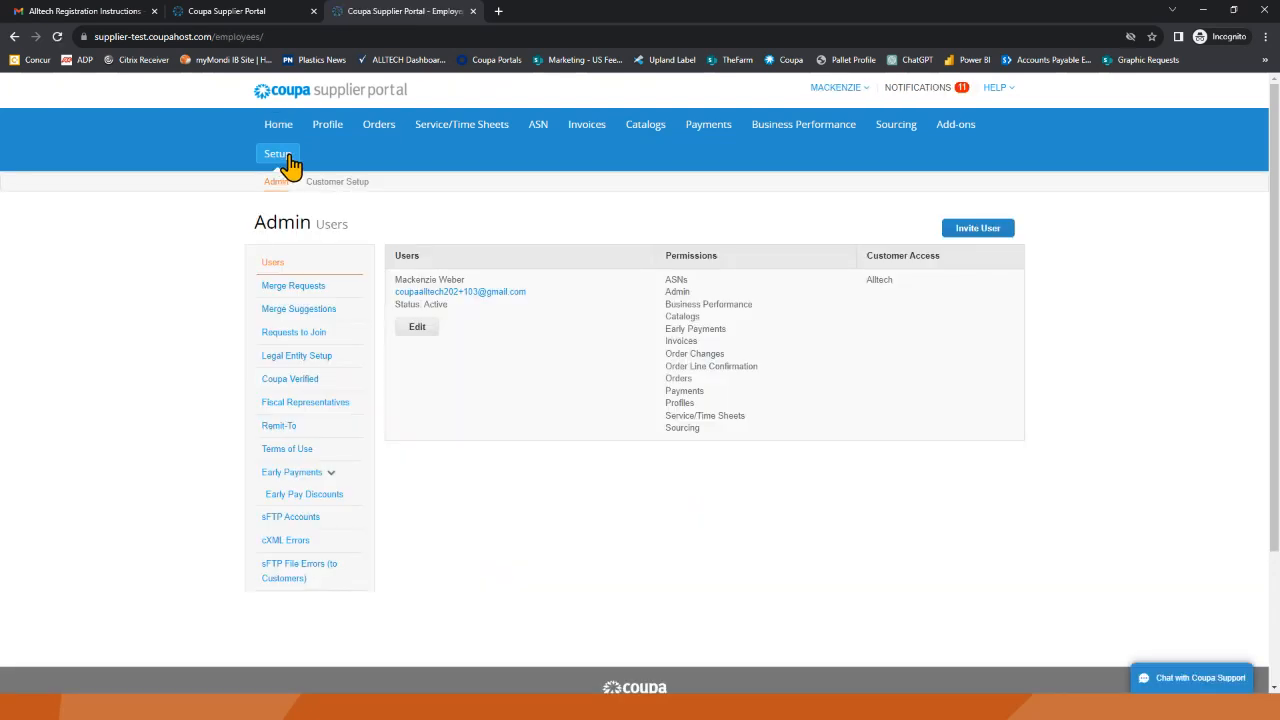
pyautogui.click(298, 362)
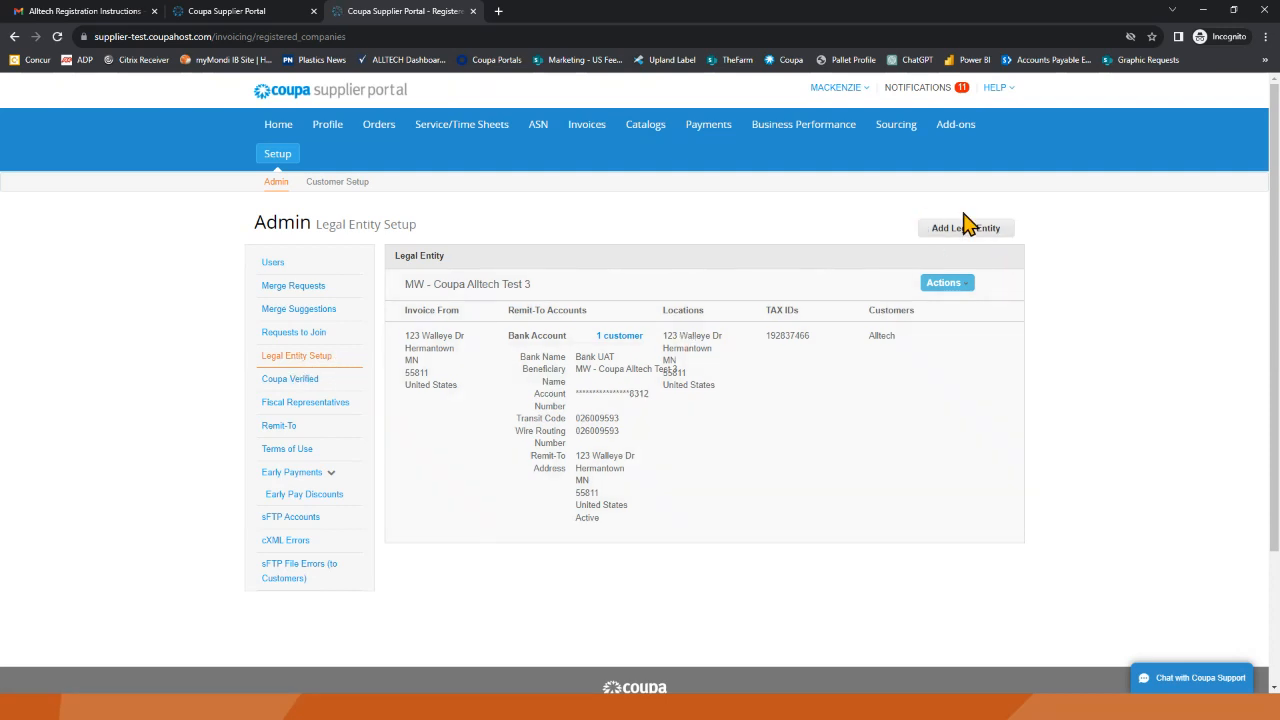
pyautogui.click(961, 292)
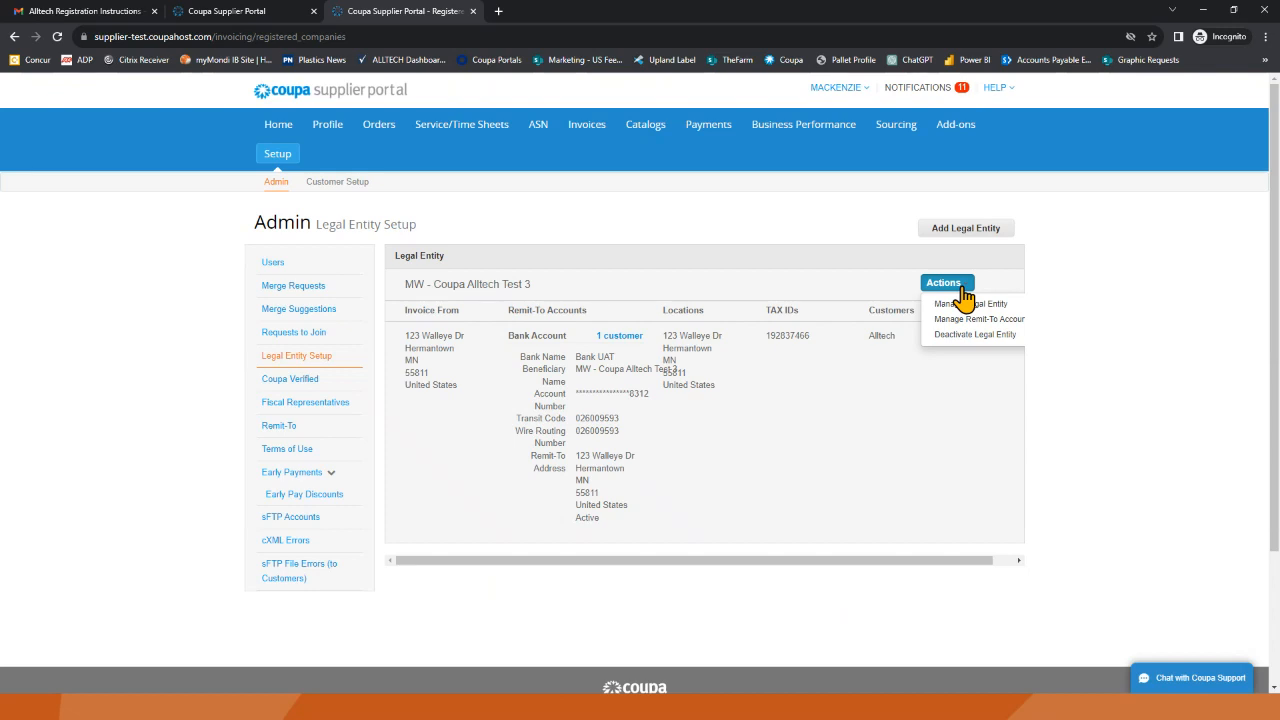
pyautogui.click(289, 428)
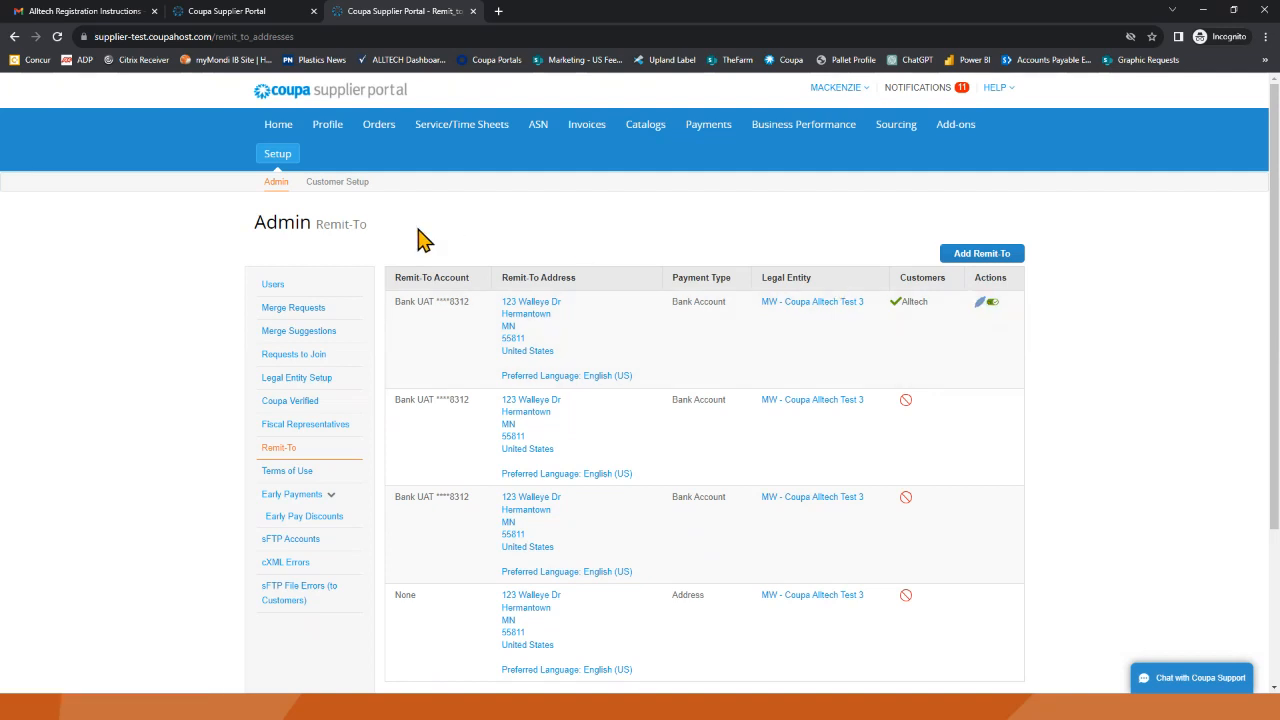
# Draft a user invitation with the invitee's name and email and without the Invoices permission, and close it without sending
pyautogui.click(273, 293)
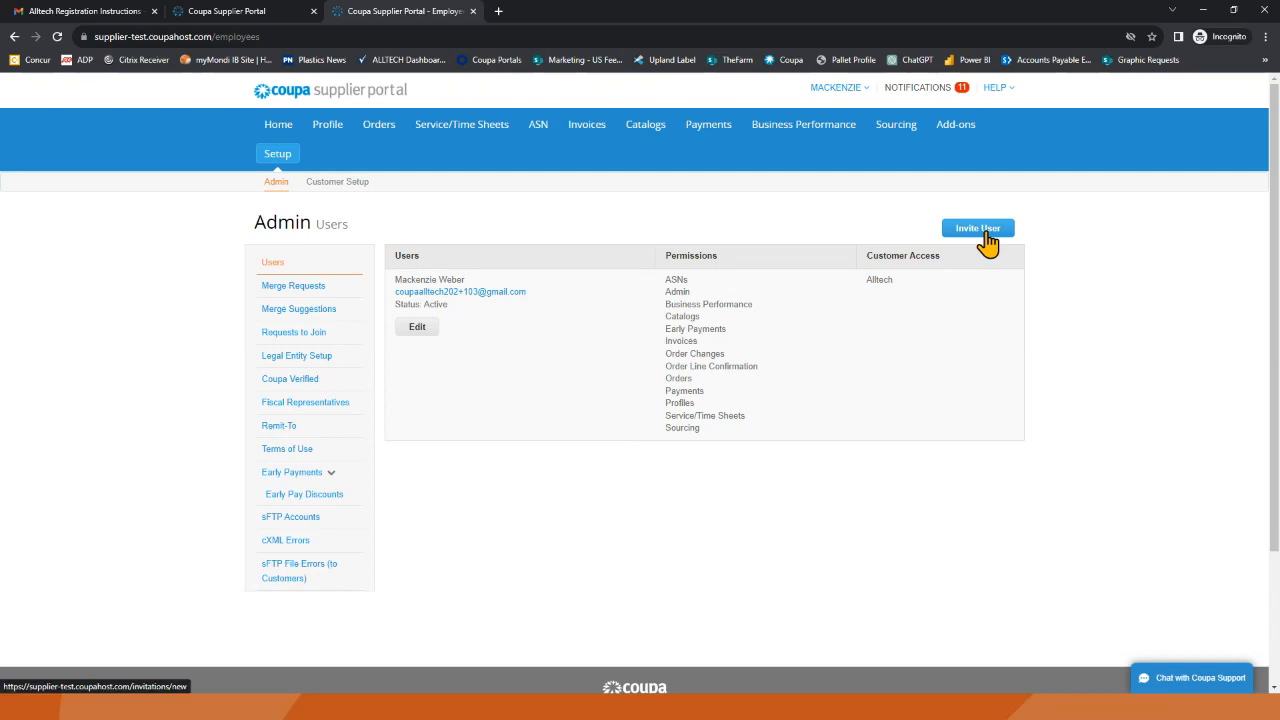
pyautogui.click(986, 231)
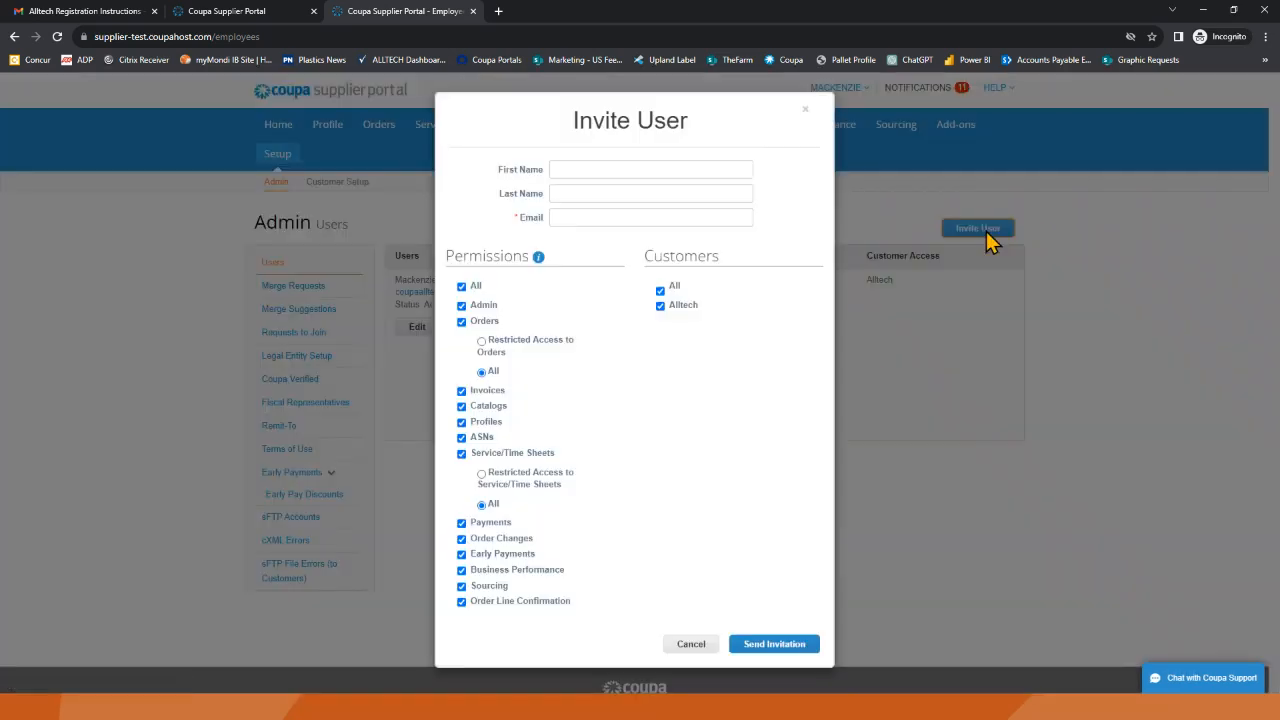
pyautogui.click(576, 172)
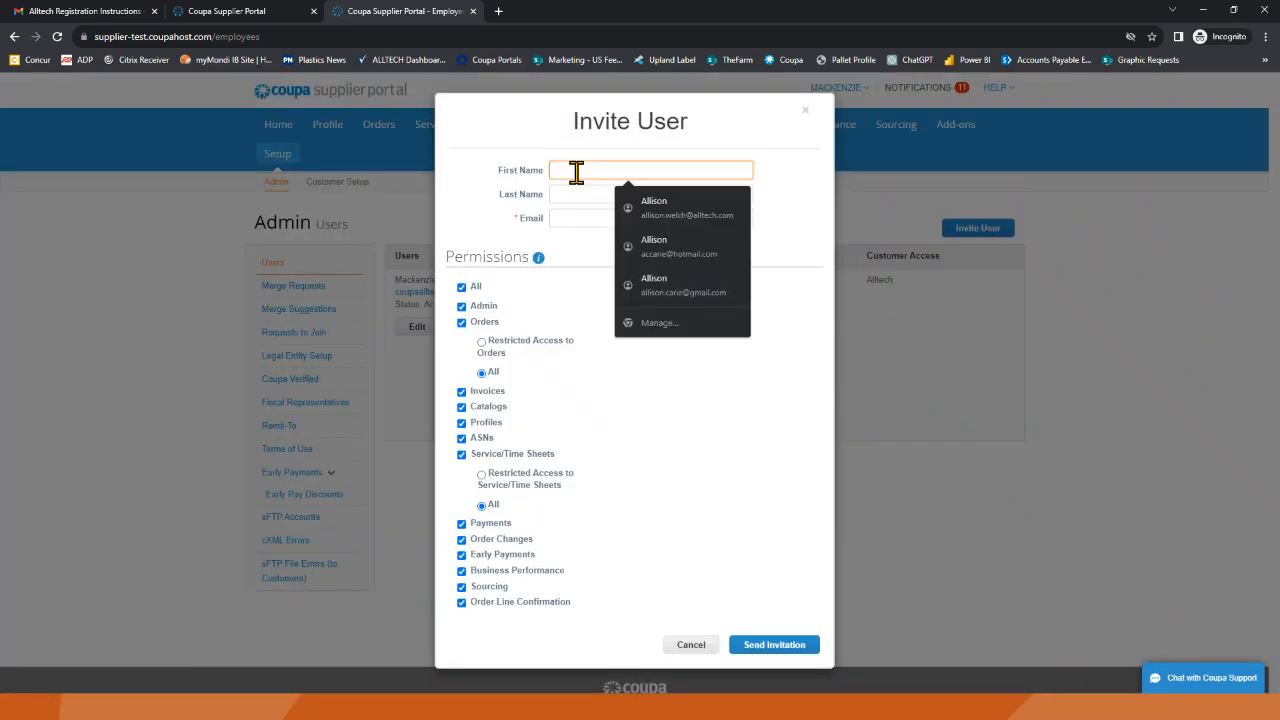
pyautogui.write('allison')
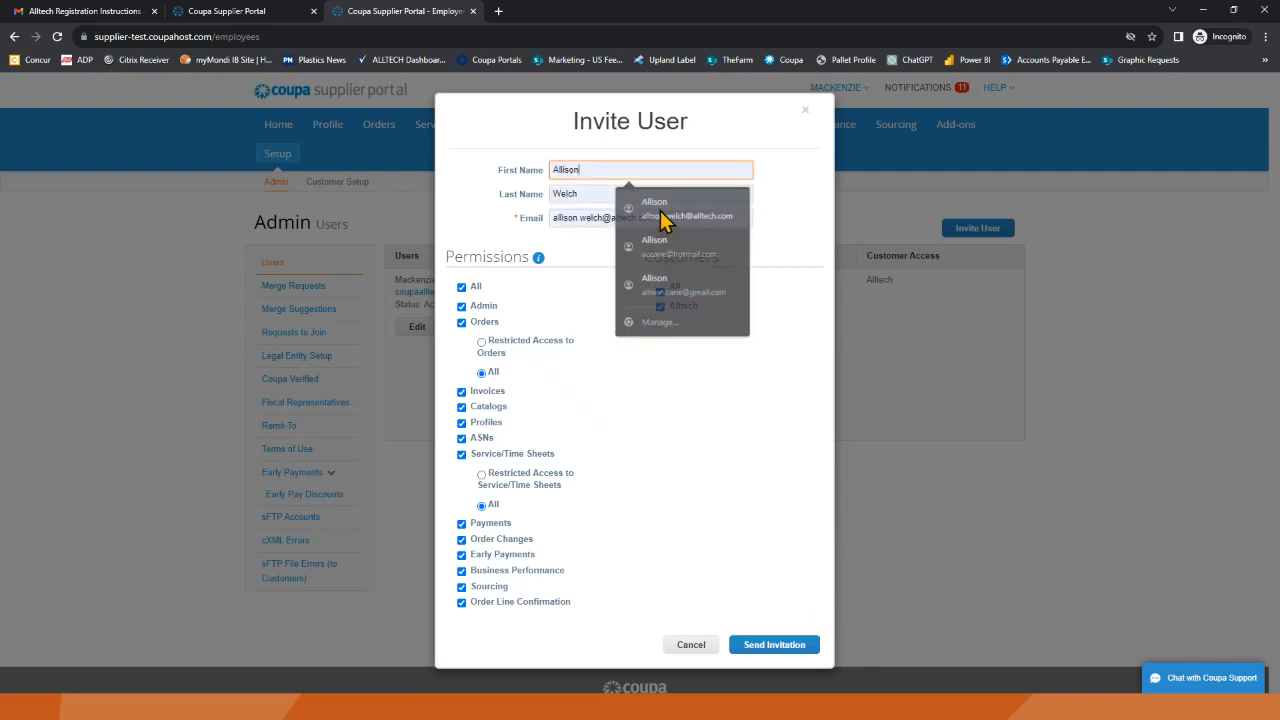
pyautogui.click(650, 210)
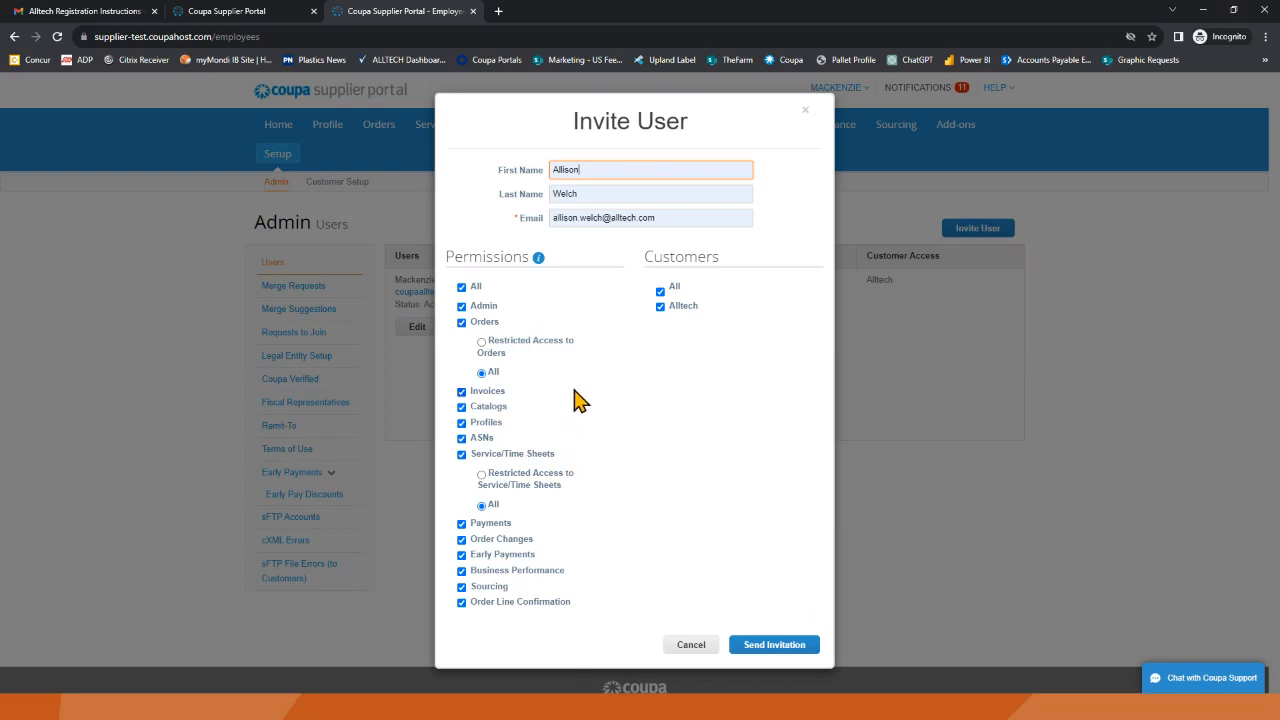
pyautogui.click(462, 393)
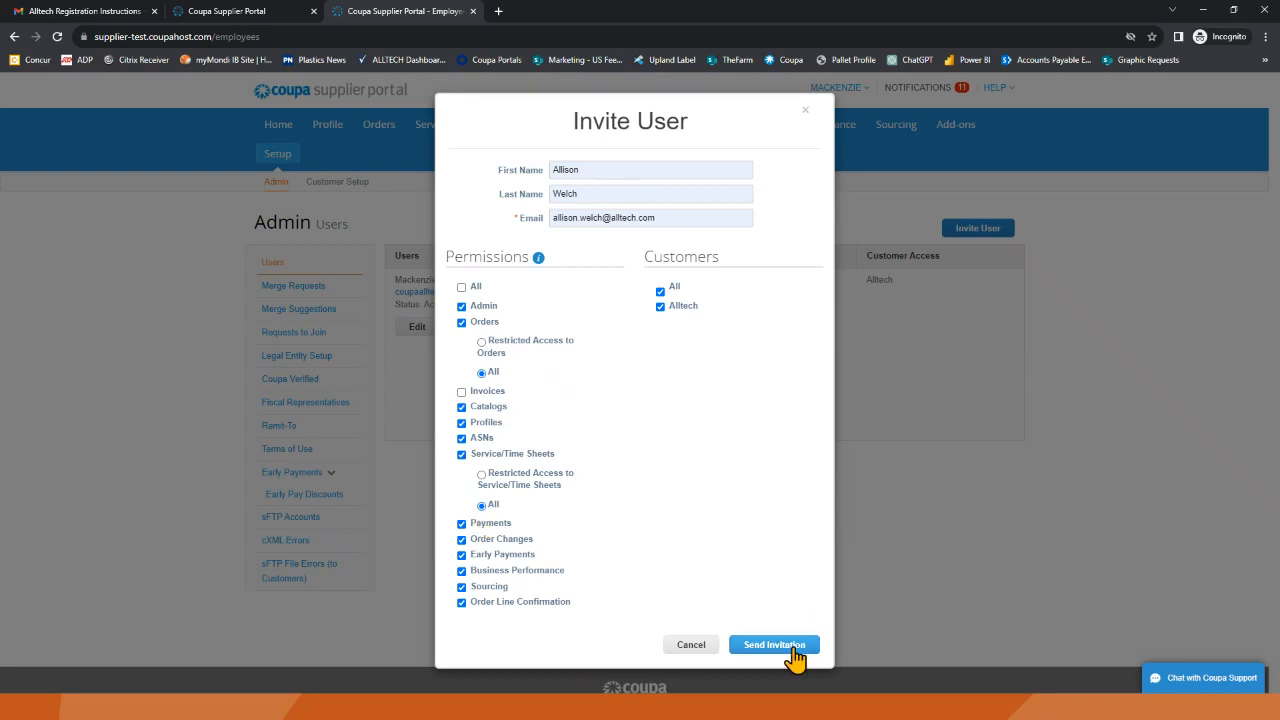
pyautogui.click(806, 111)
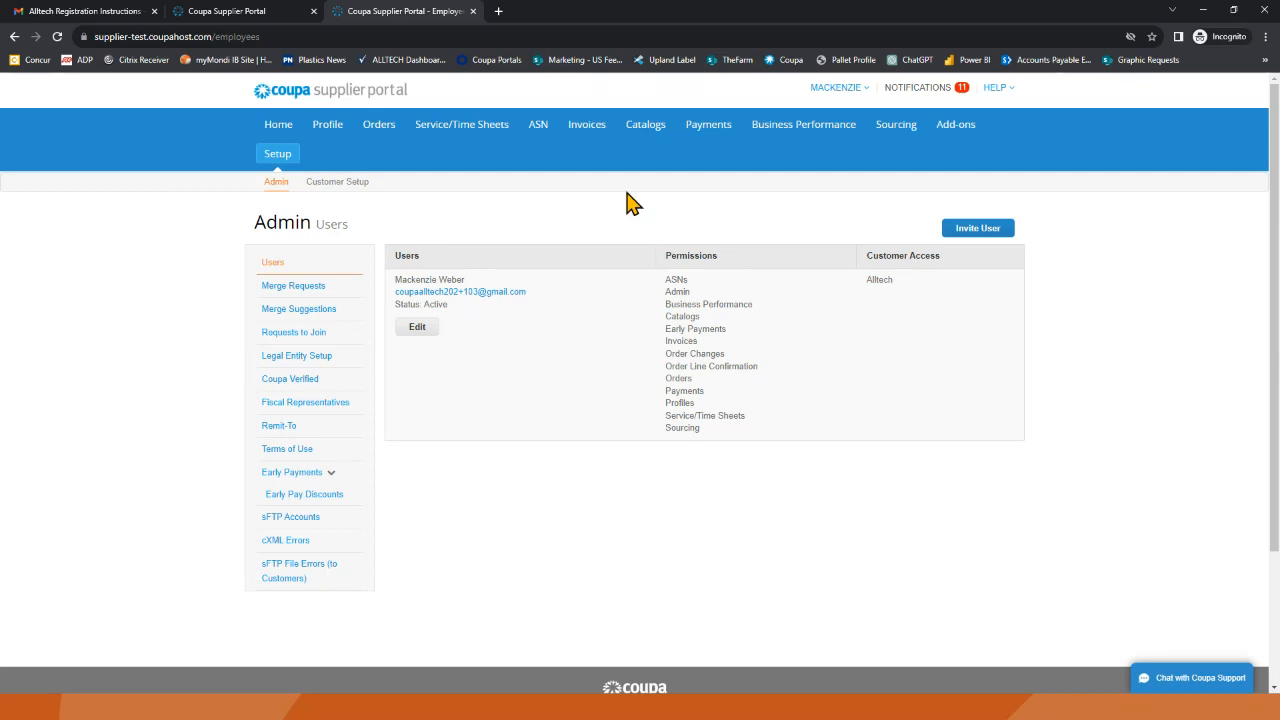
# View the account's notifications and open the notification preferences
pyautogui.click(918, 90)
pyautogui.click(918, 95)
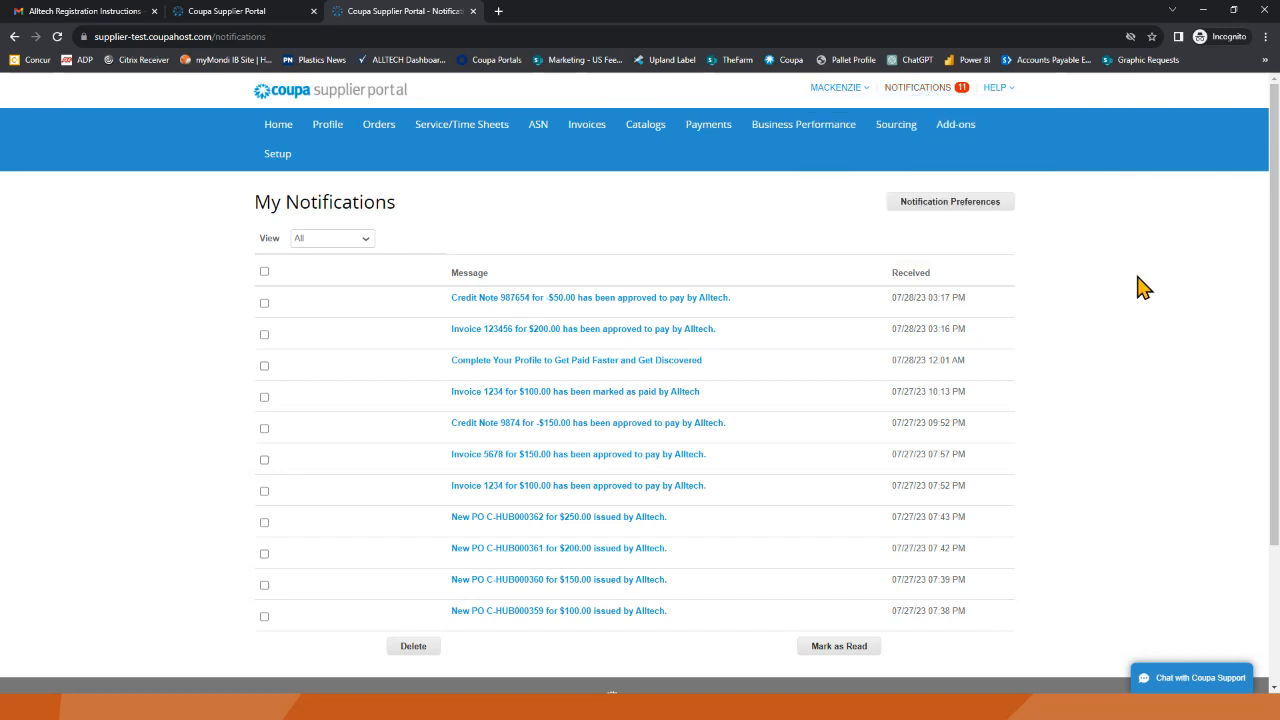
pyautogui.click(973, 214)
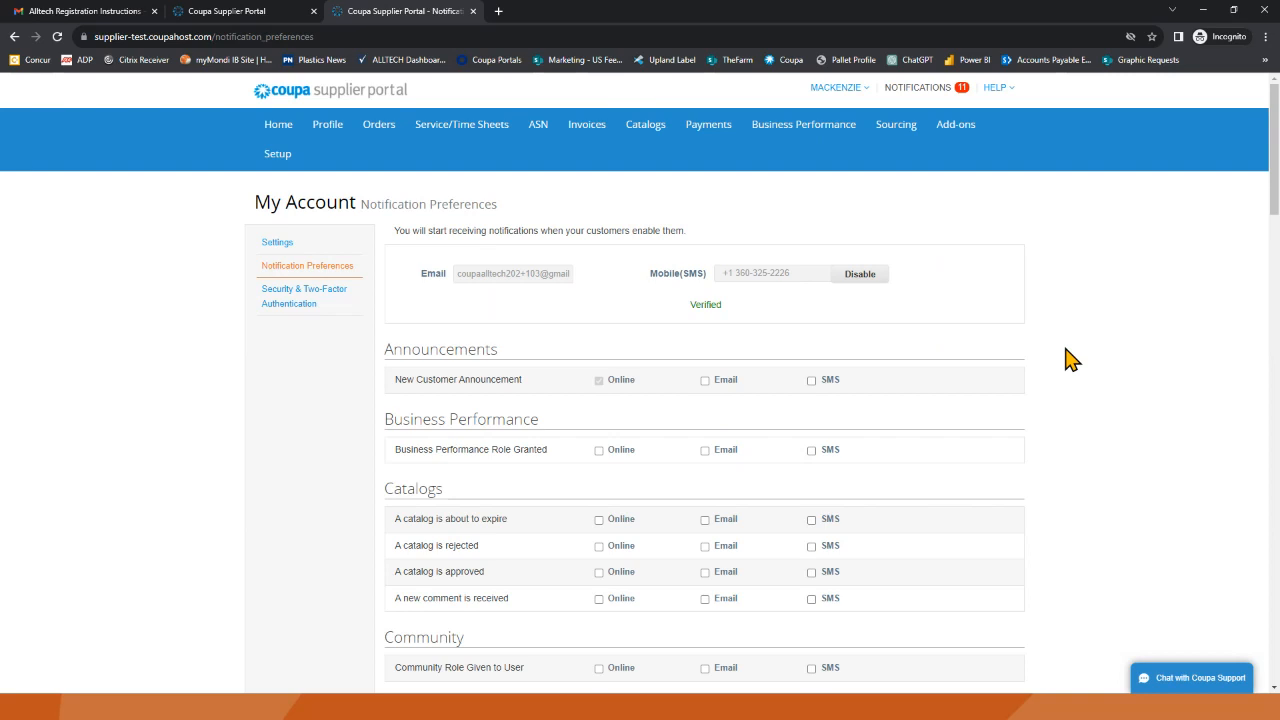
# Turn off email notifications for canceled orders, new order comments and newly received orders, and save the preferences
pyautogui.scroll(-1, 1072, 360)
pyautogui.scroll(-6, 1068, 358)
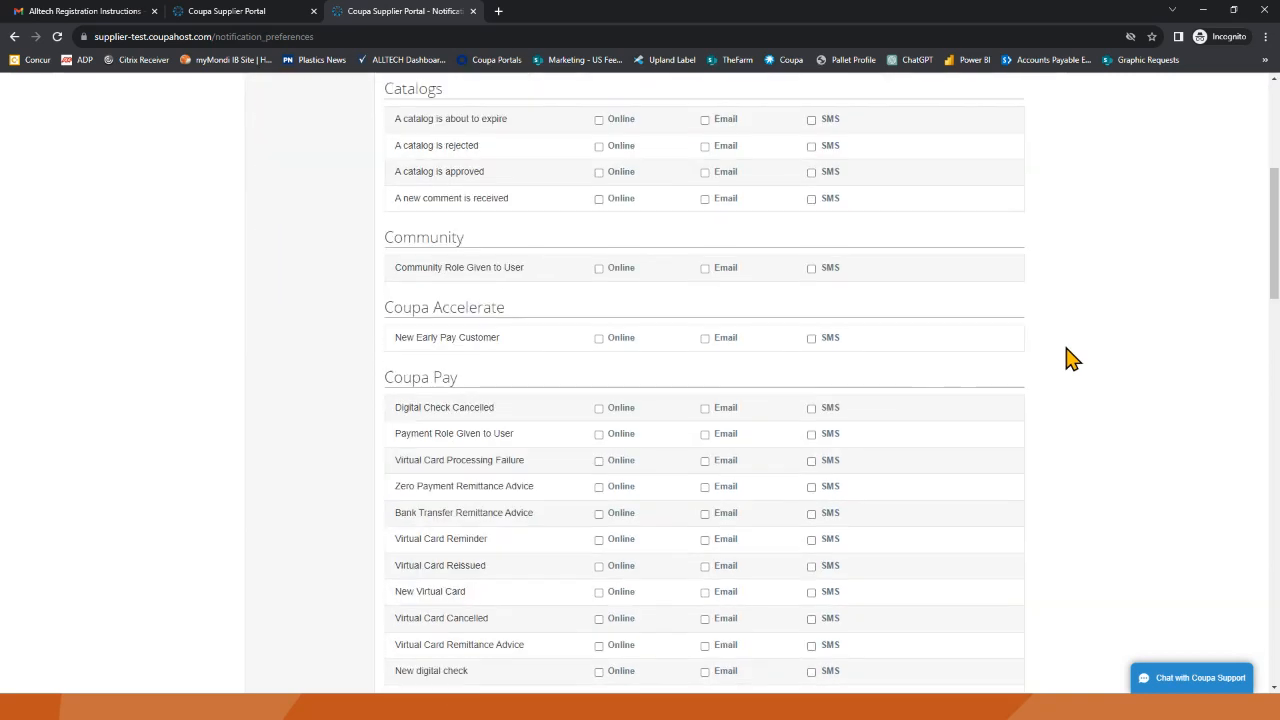
pyautogui.scroll(-7, 1068, 358)
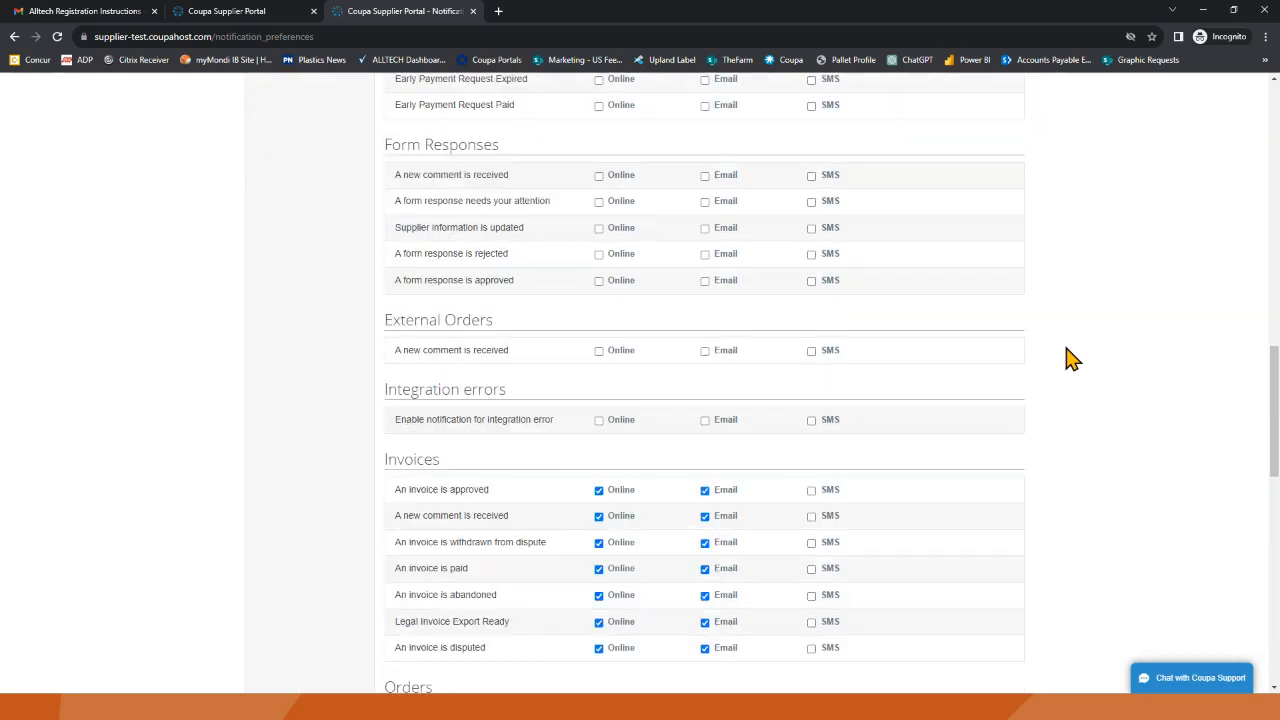
pyautogui.scroll(1, 1068, 358)
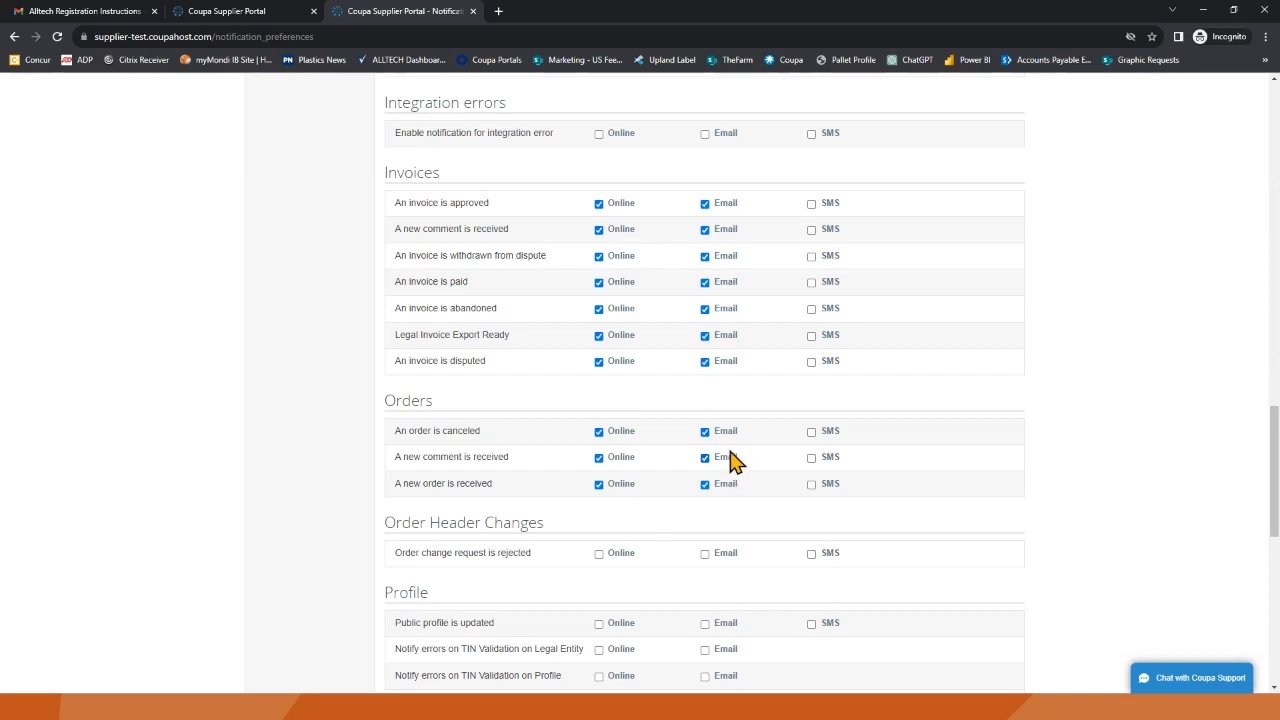
pyautogui.click(705, 434)
pyautogui.click(705, 458)
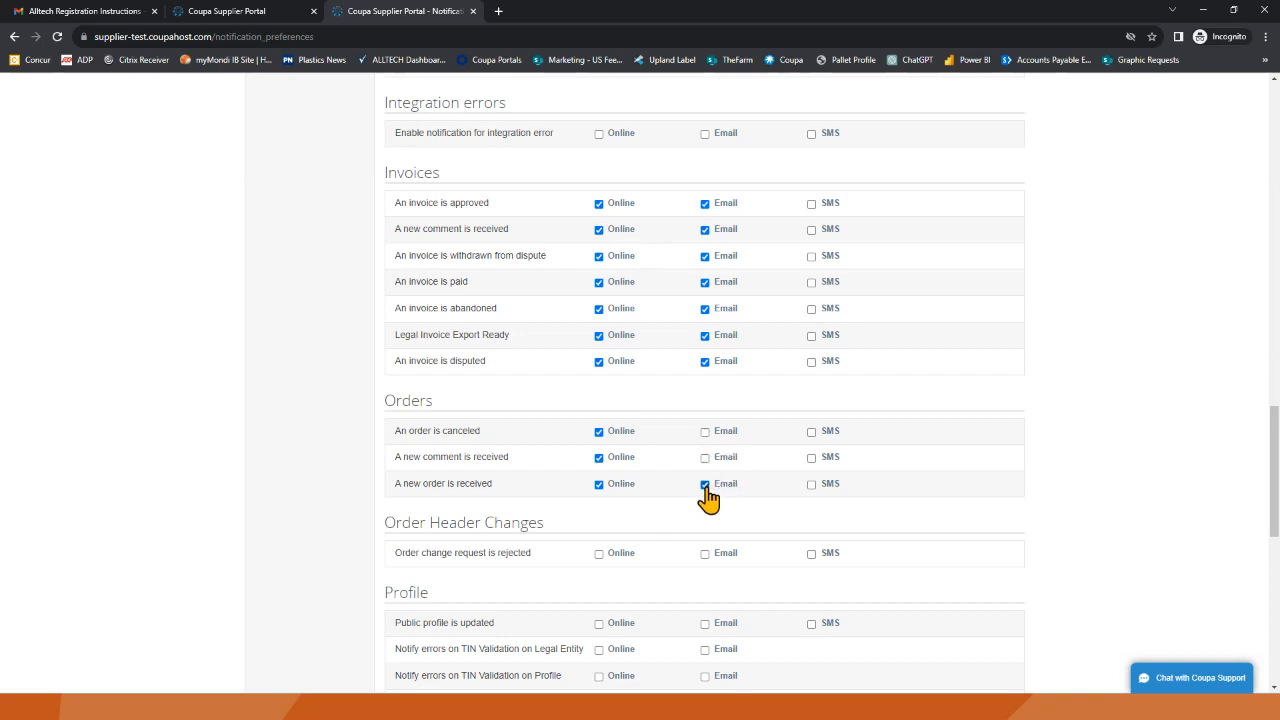
pyautogui.click(705, 485)
pyautogui.scroll(-5, 826, 497)
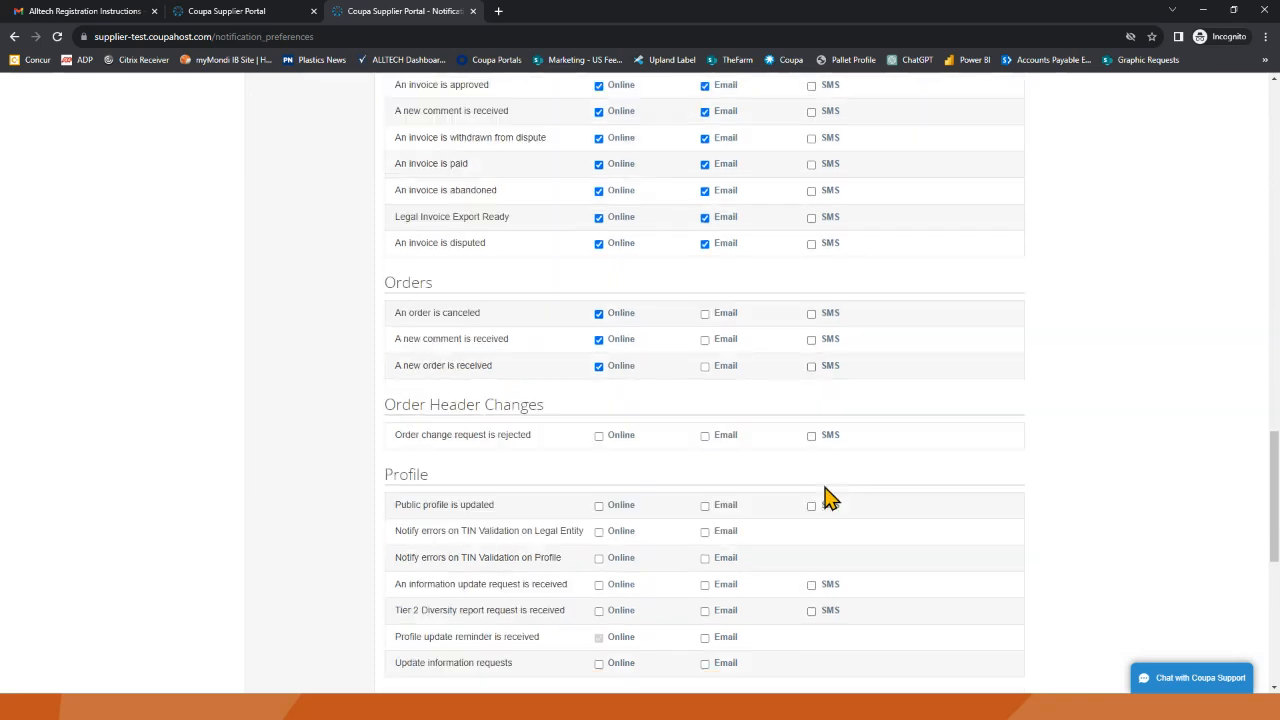
pyautogui.scroll(-2, 826, 497)
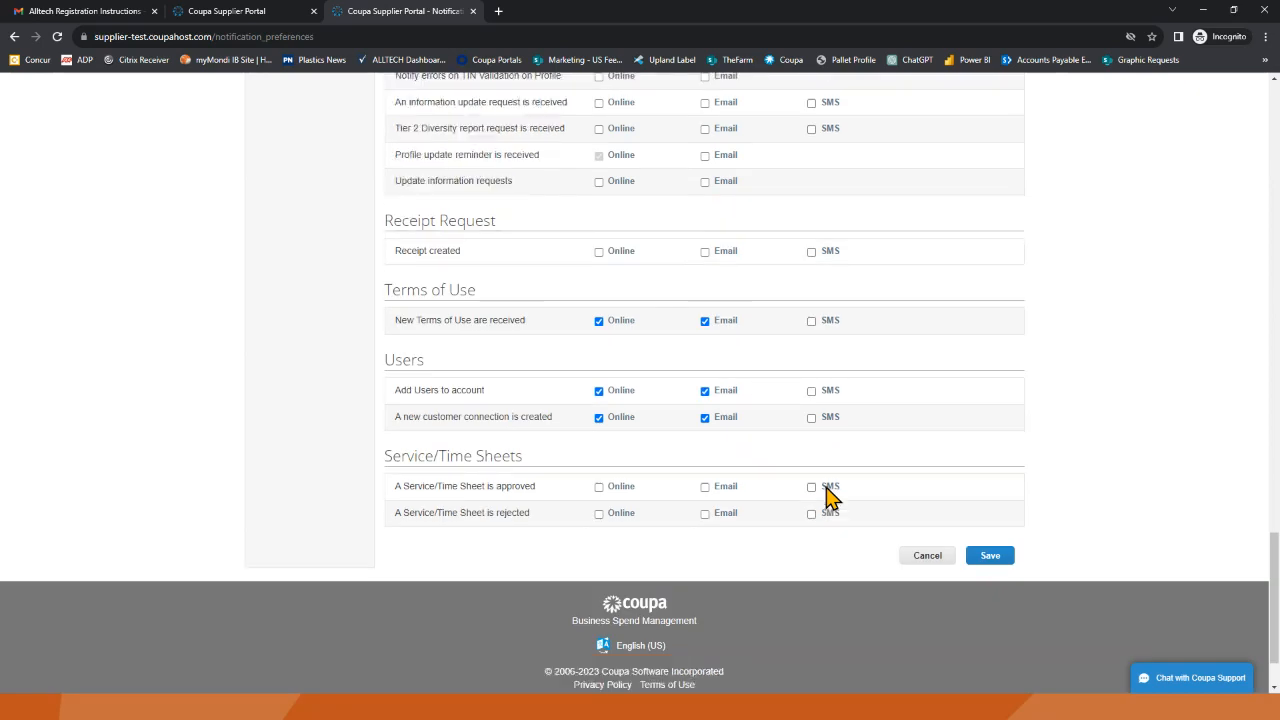
pyautogui.click(1000, 562)
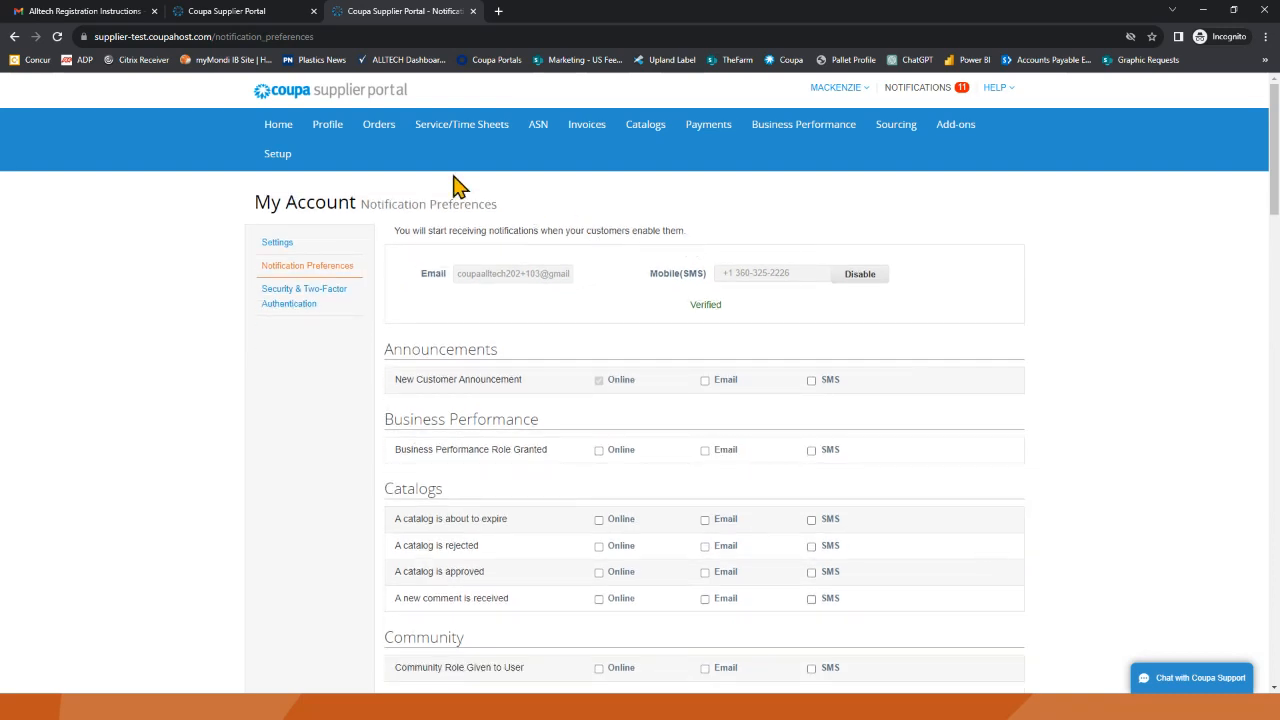
# Review the company profile, including its primary contact, company information and online presence sections
pyautogui.click(330, 128)
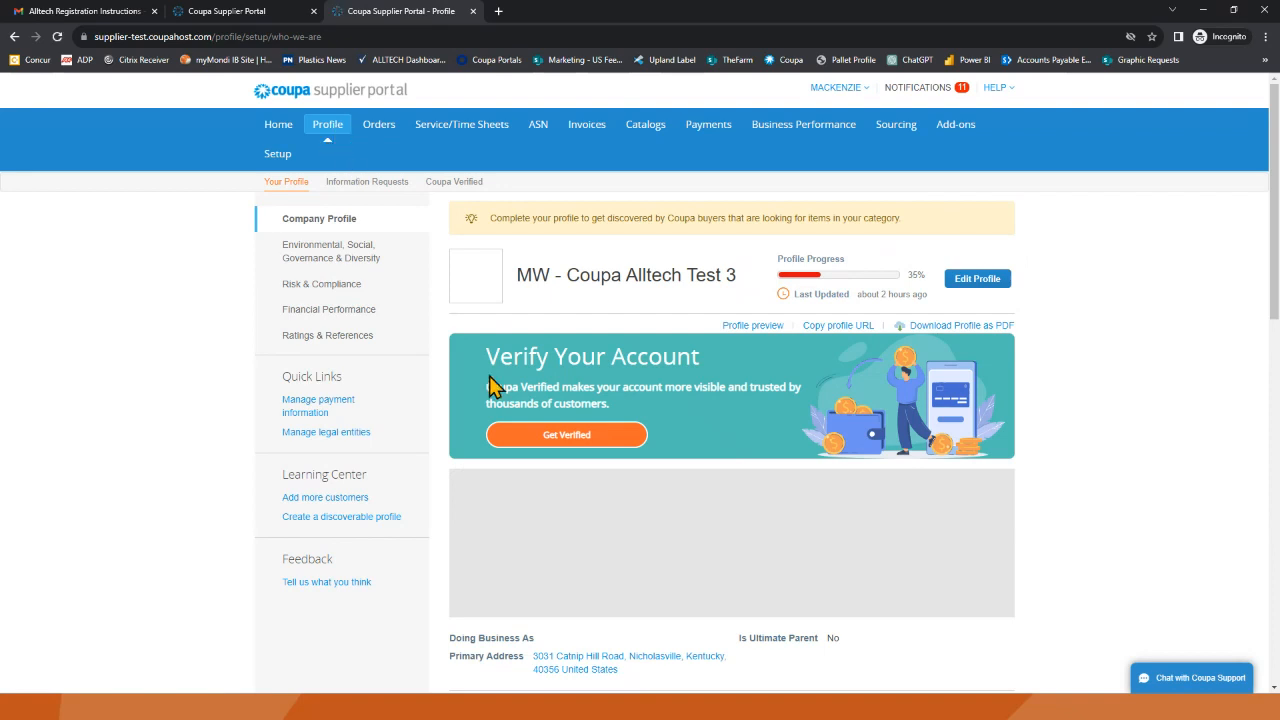
pyautogui.scroll(-3, 557, 514)
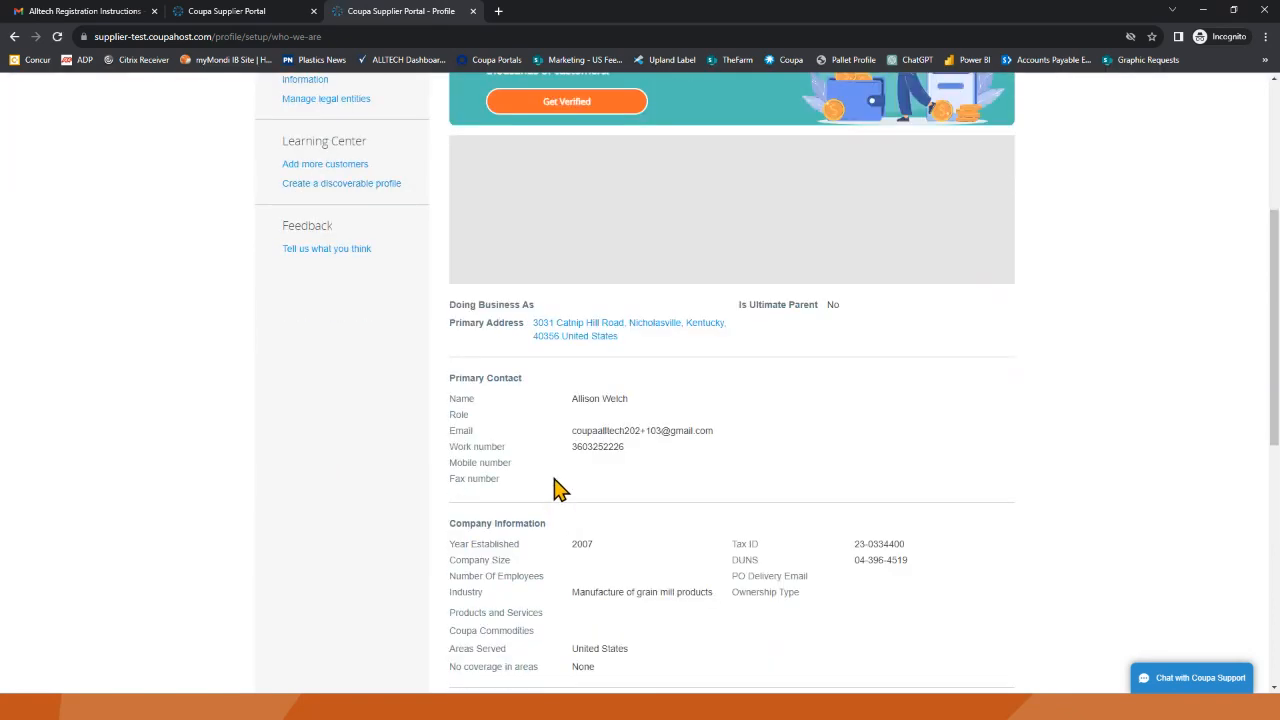
pyautogui.scroll(-2, 560, 492)
pyautogui.scroll(-2, 557, 492)
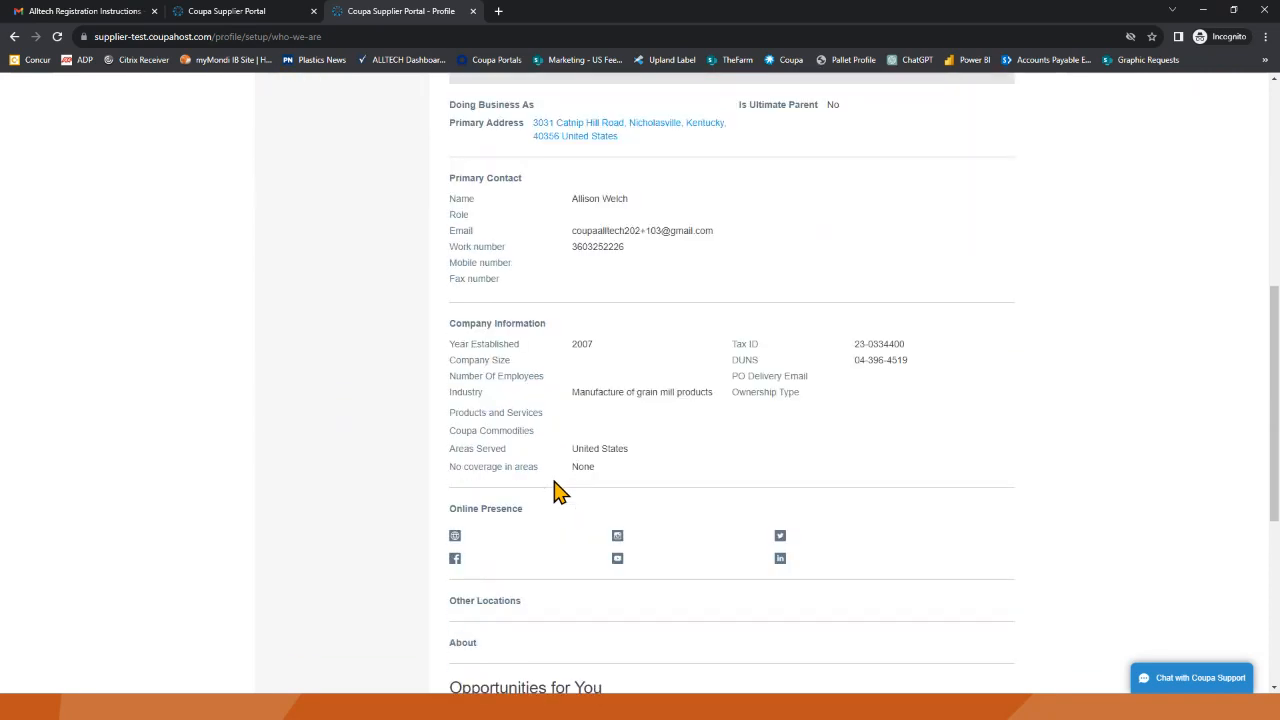
pyautogui.scroll(3, 557, 492)
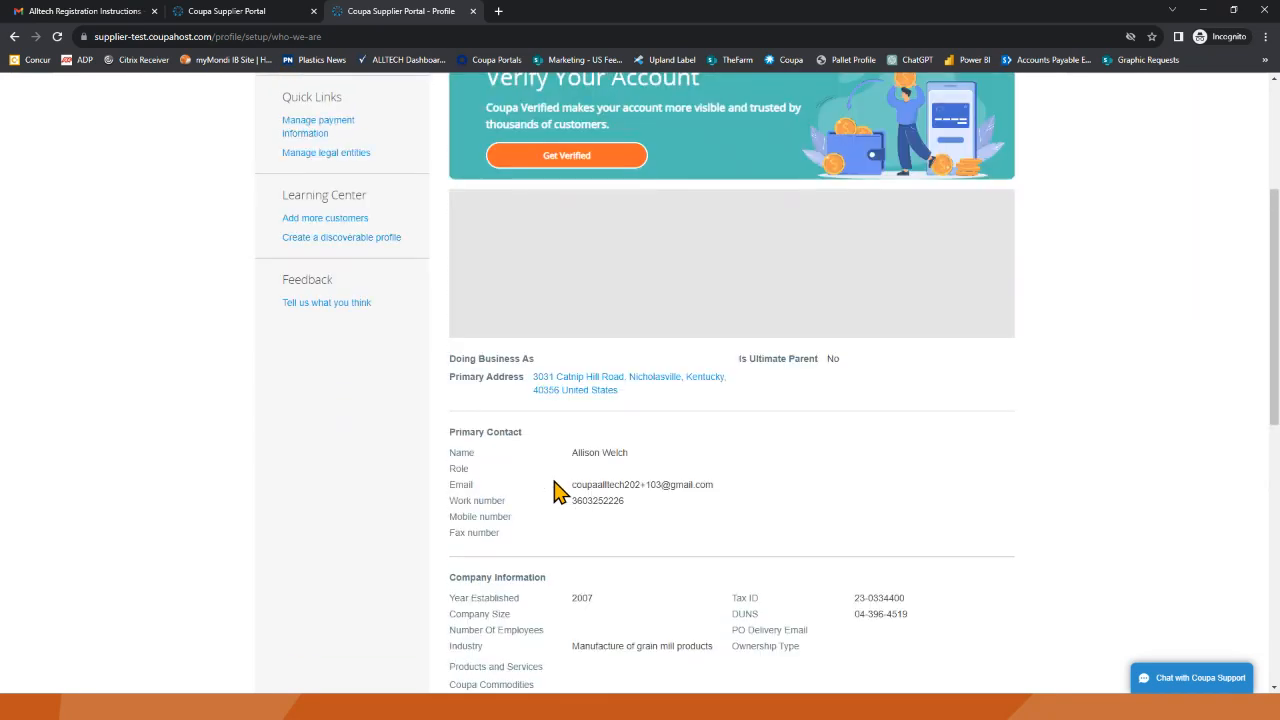
pyautogui.scroll(3, 557, 492)
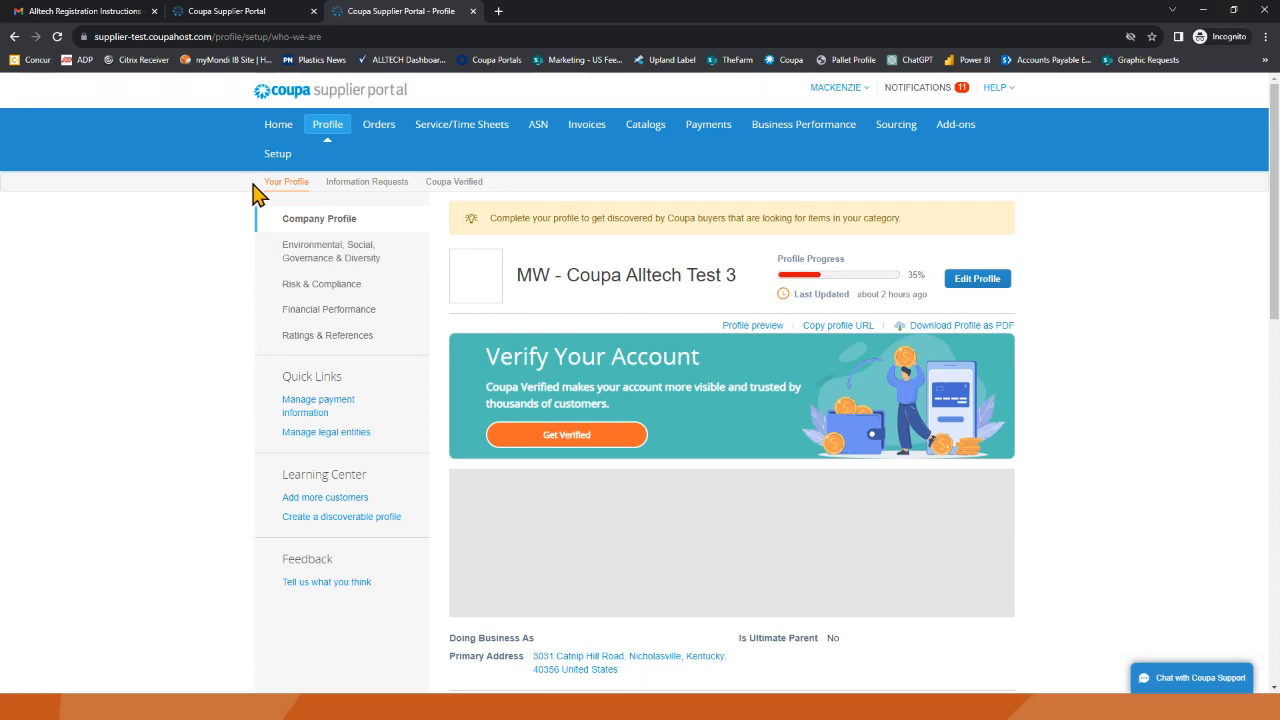
# Open the profile's information requests and check which customer profiles can be selected
pyautogui.click(366, 188)
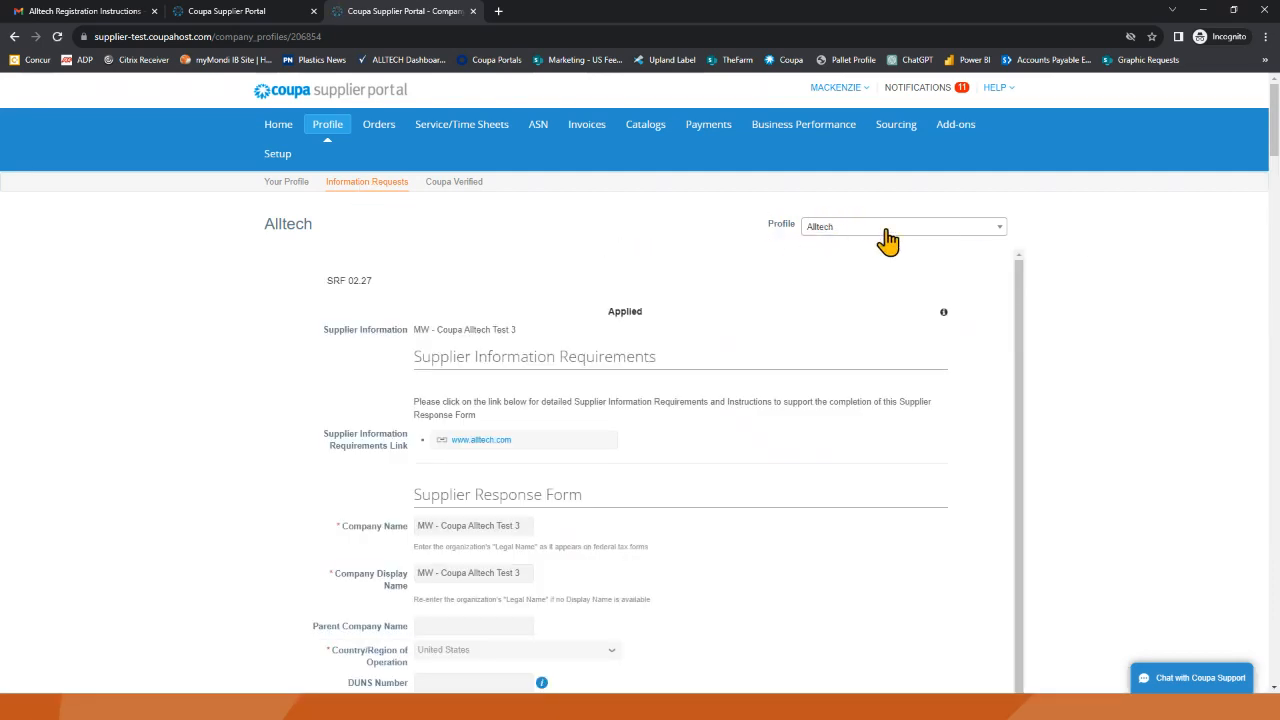
pyautogui.click(996, 227)
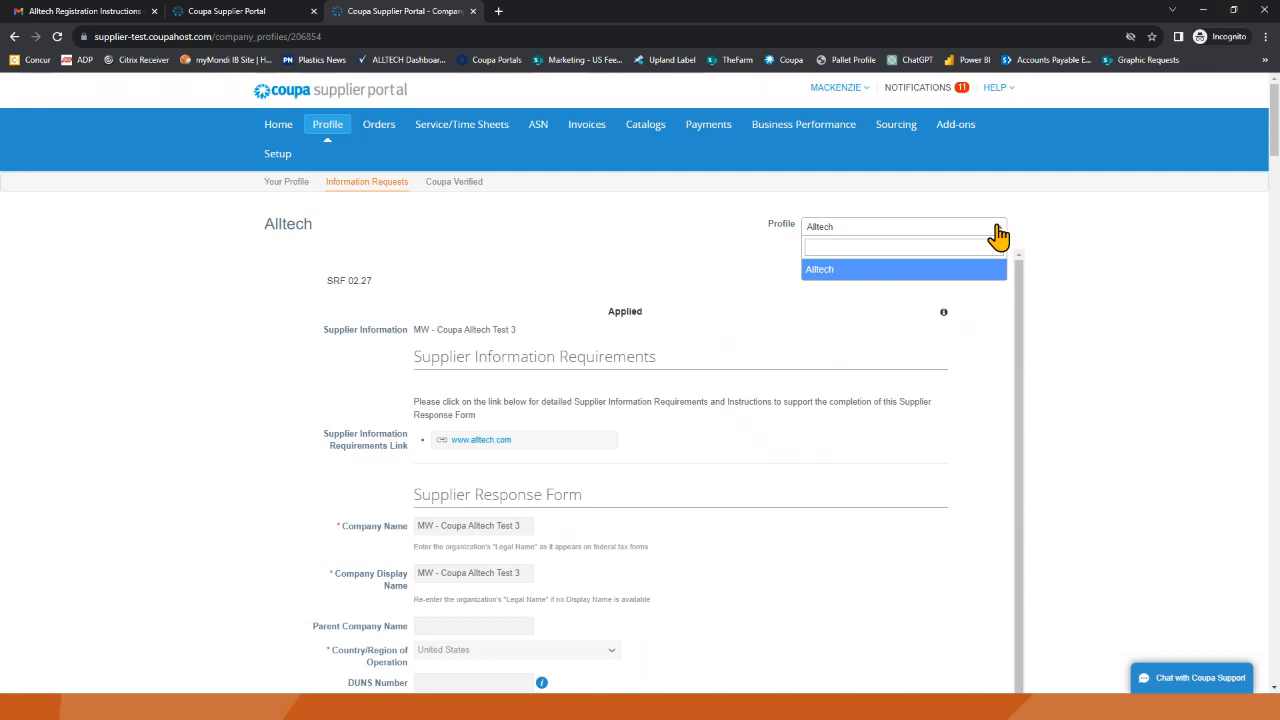
pyautogui.click(998, 235)
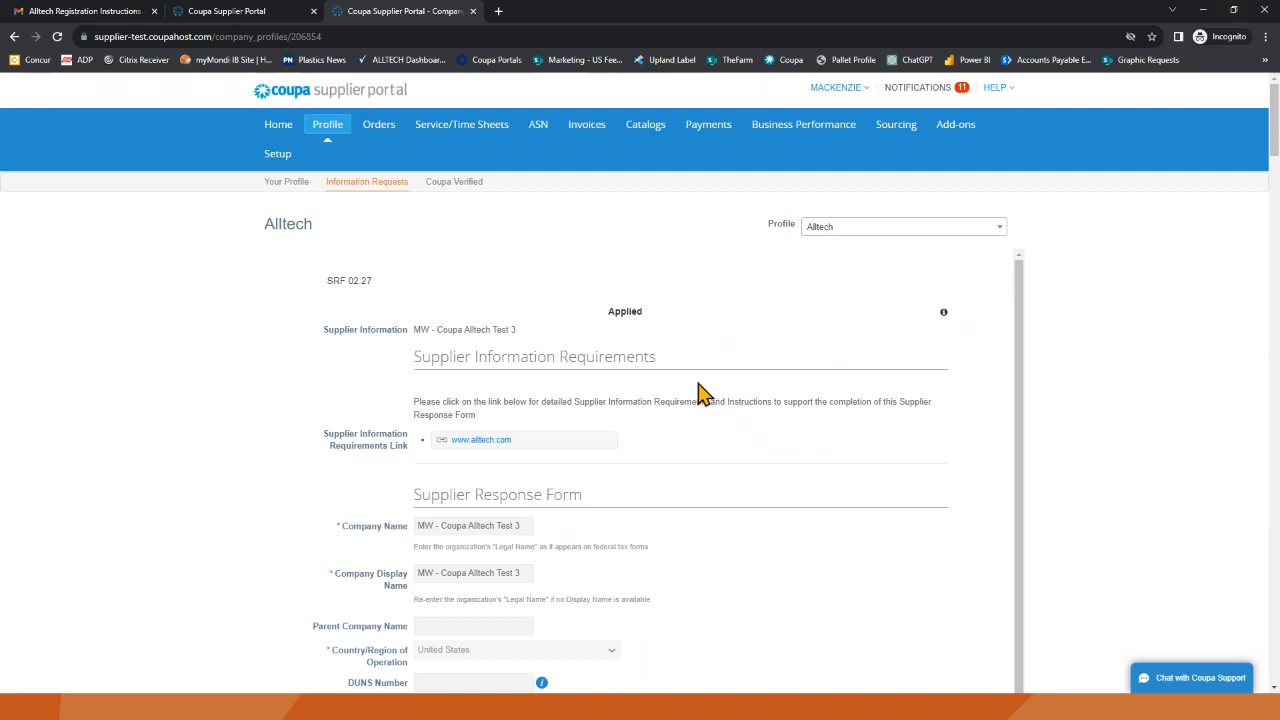
# Review the Alltech supplier response form from company and address details through tax registration, federal tax form, remit-to and bank information
pyautogui.scroll(-1, 700, 393)
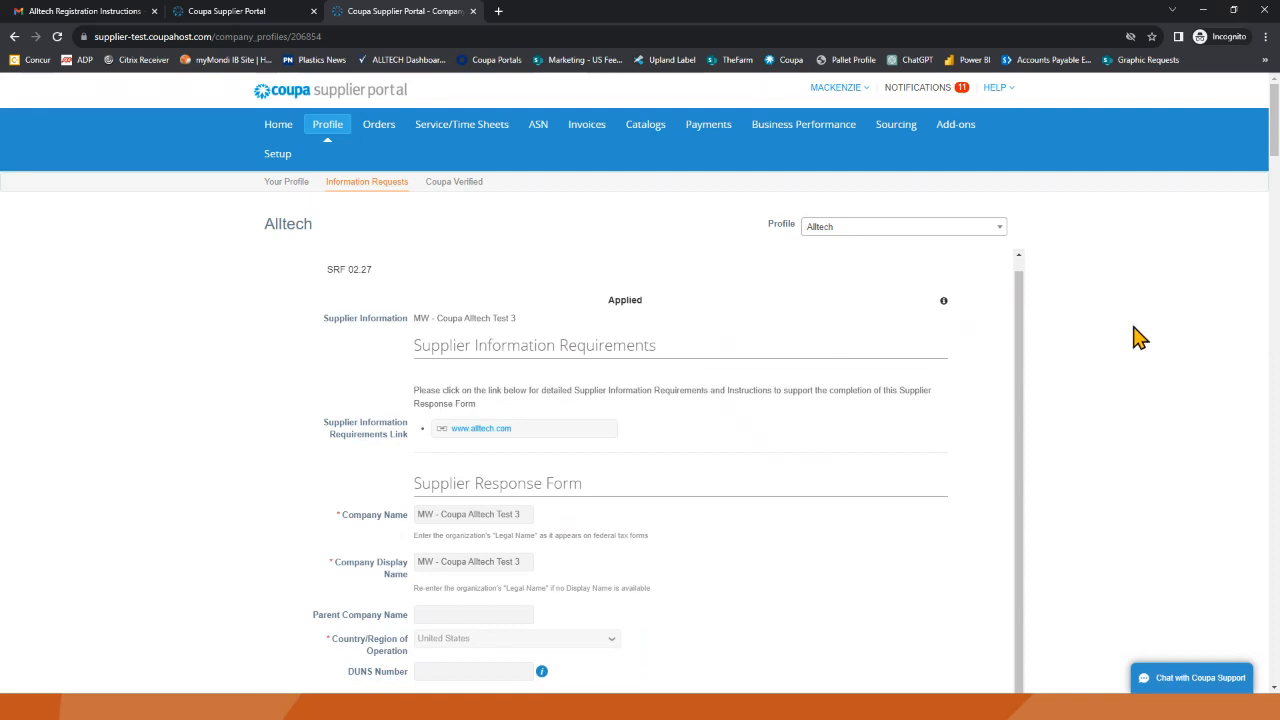
pyautogui.scroll(-1, 1137, 338)
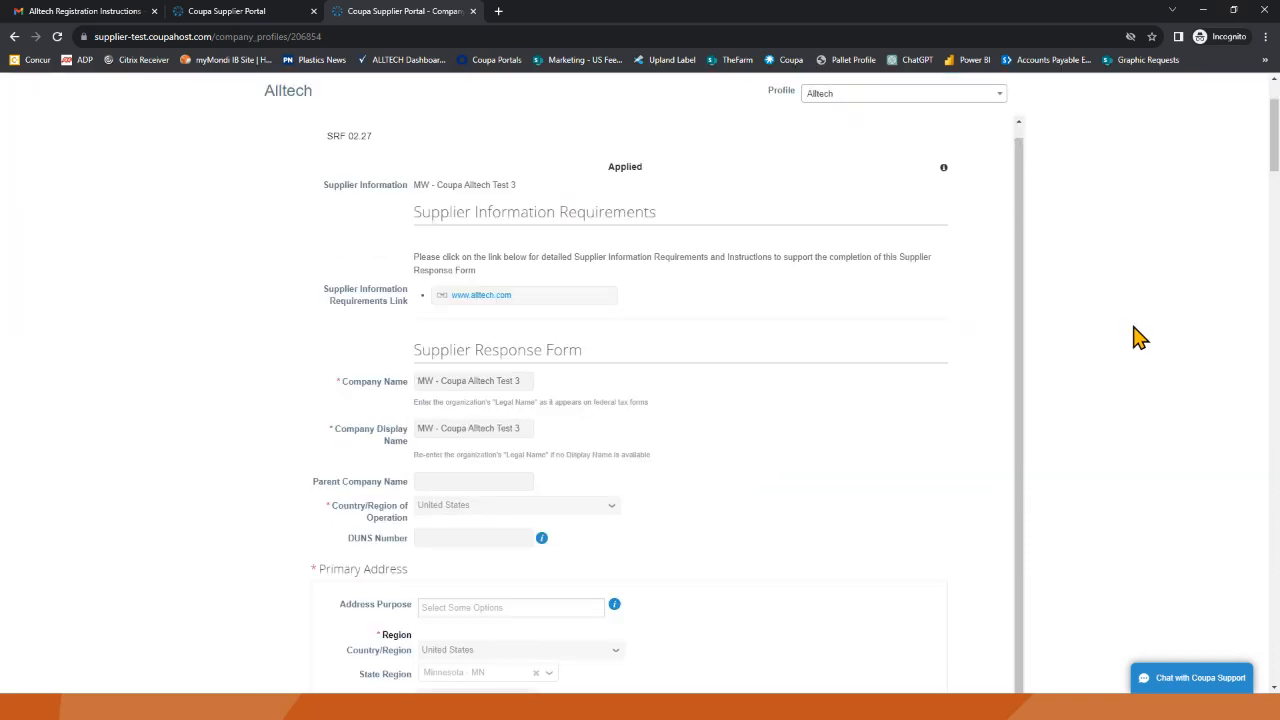
pyautogui.scroll(-1, 1137, 338)
pyautogui.scroll(-5, 1137, 338)
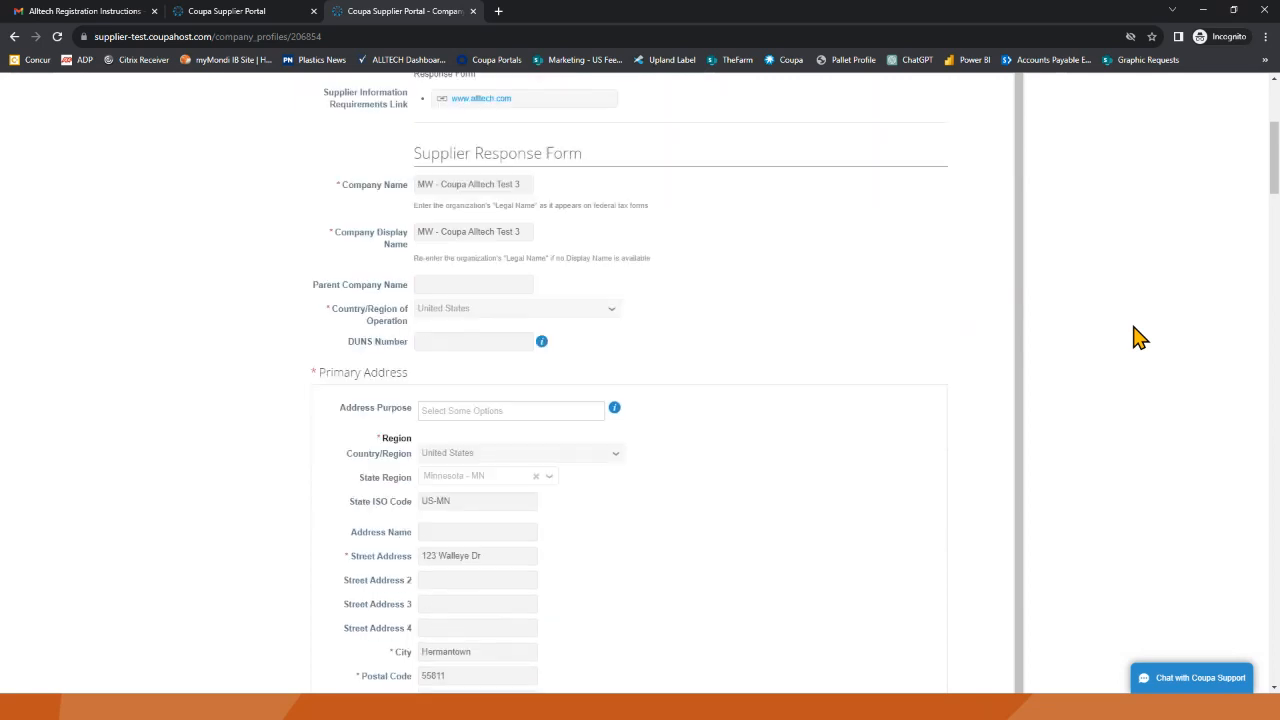
pyautogui.scroll(-8, 1137, 338)
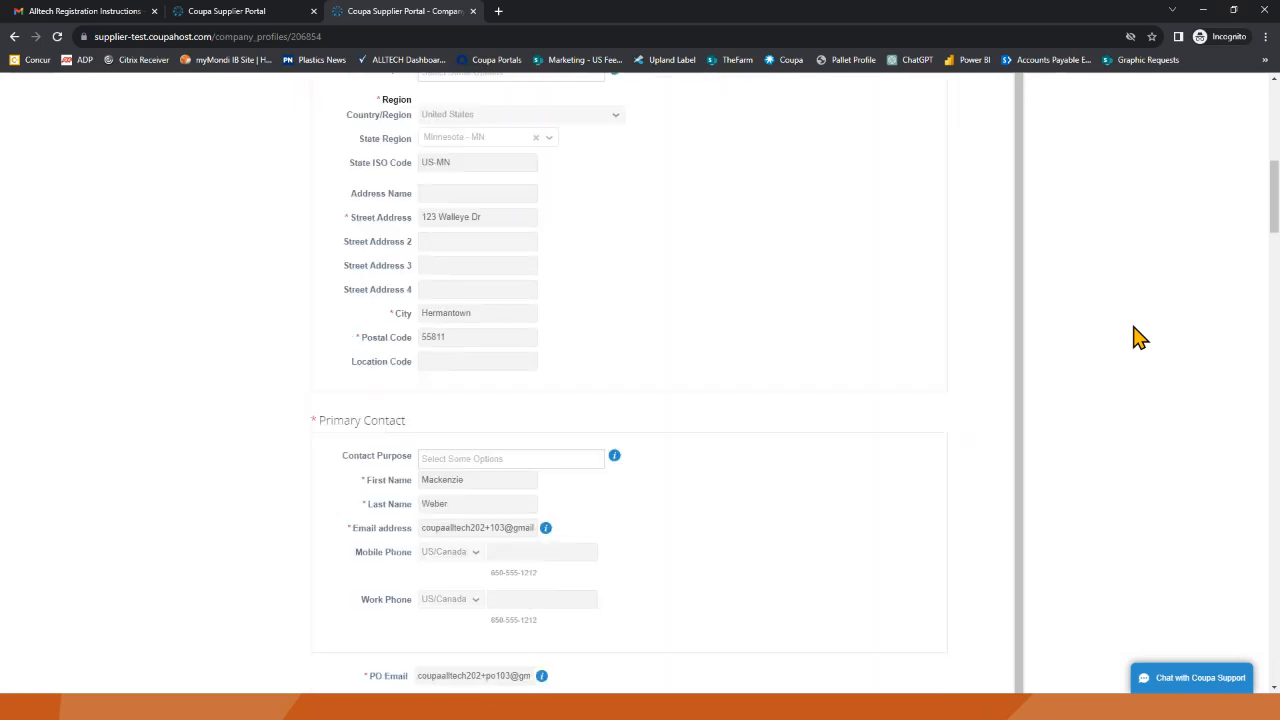
pyautogui.scroll(-6, 1137, 338)
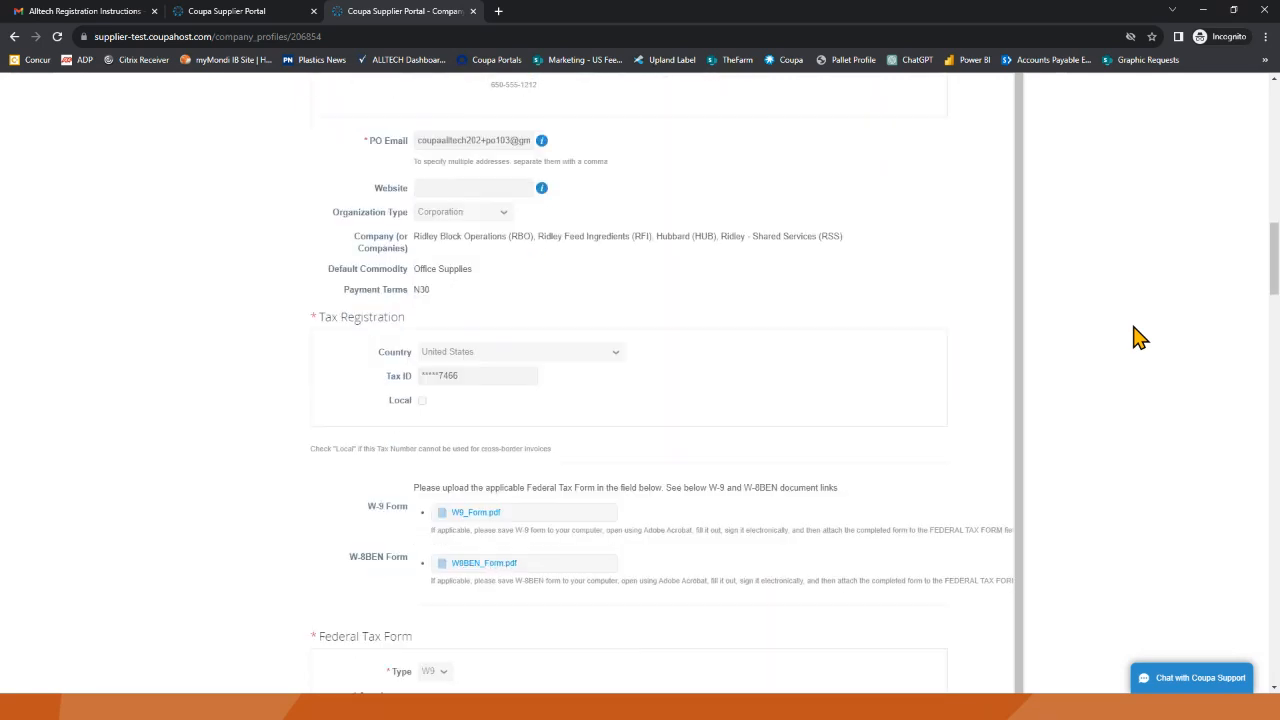
pyautogui.scroll(-6, 1137, 338)
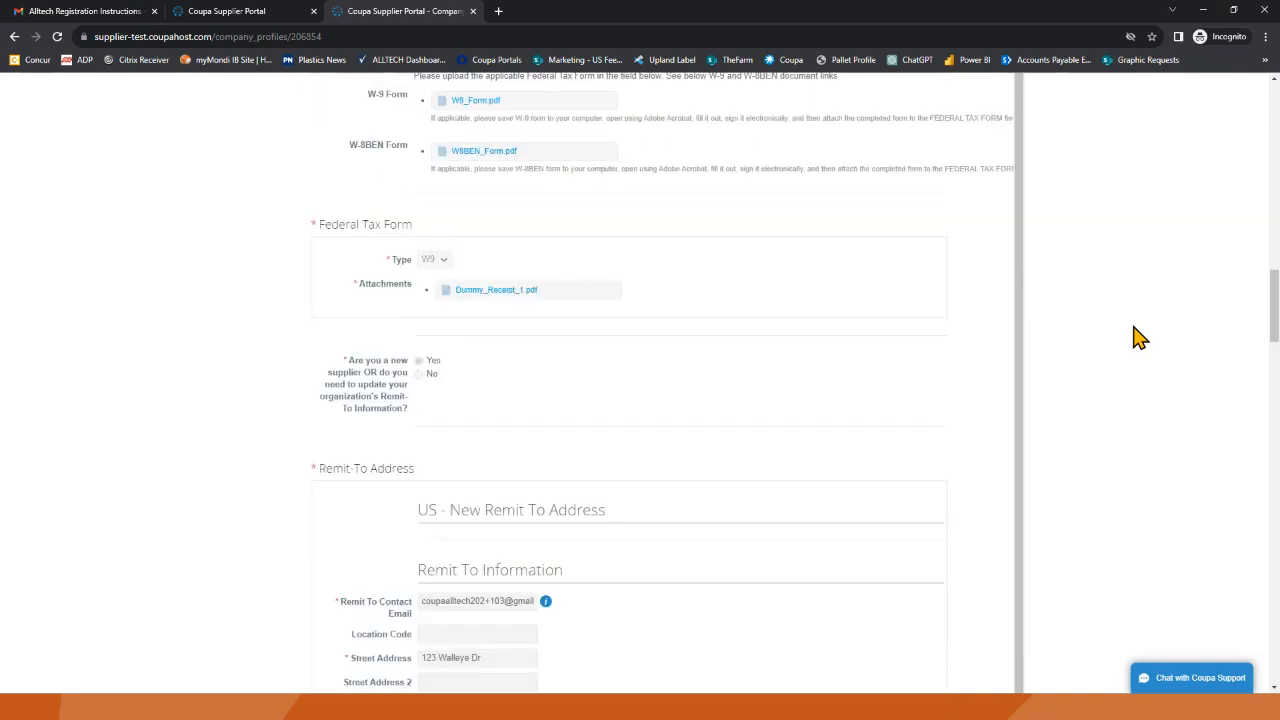
pyautogui.scroll(-2, 1137, 338)
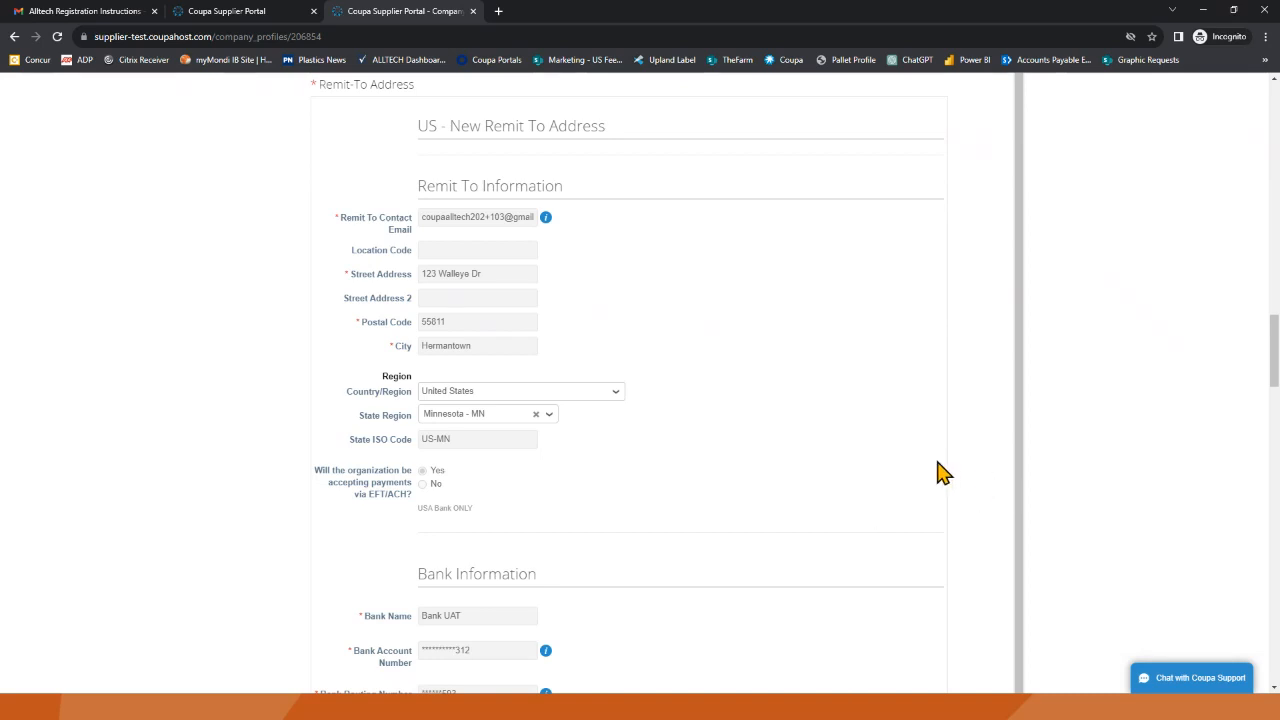
pyautogui.scroll(2, 942, 474)
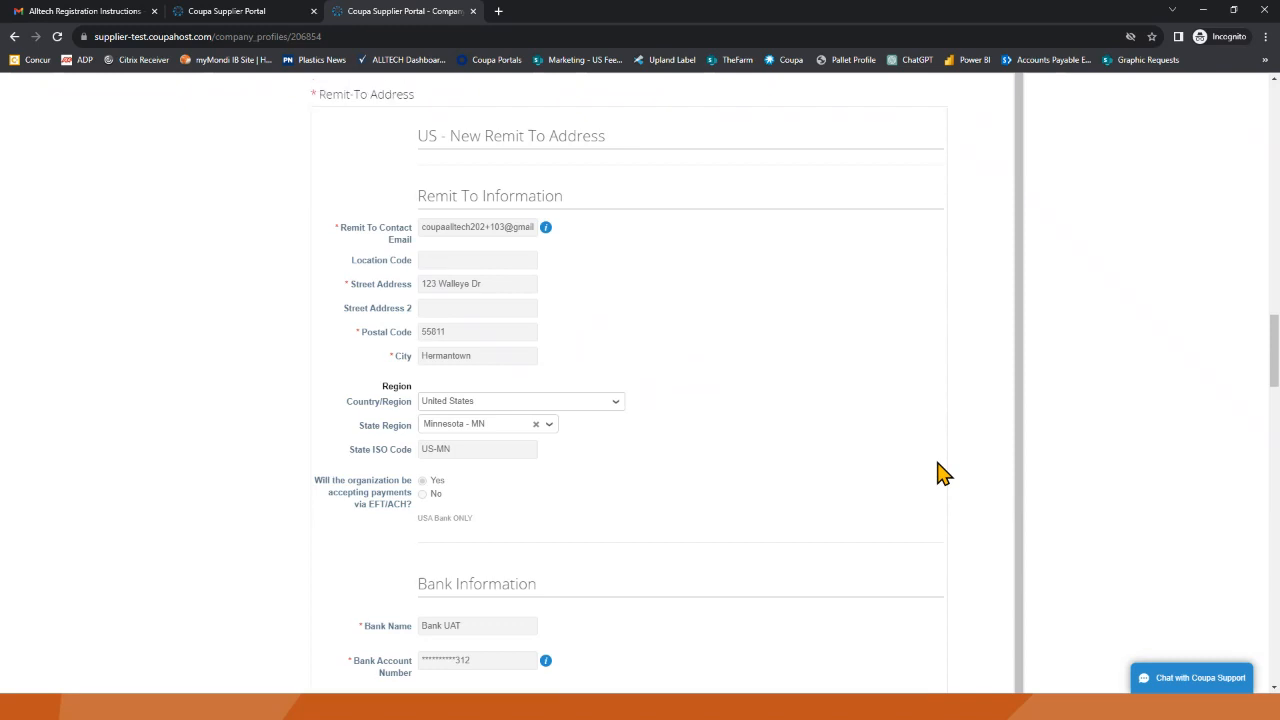
pyautogui.scroll(10, 942, 474)
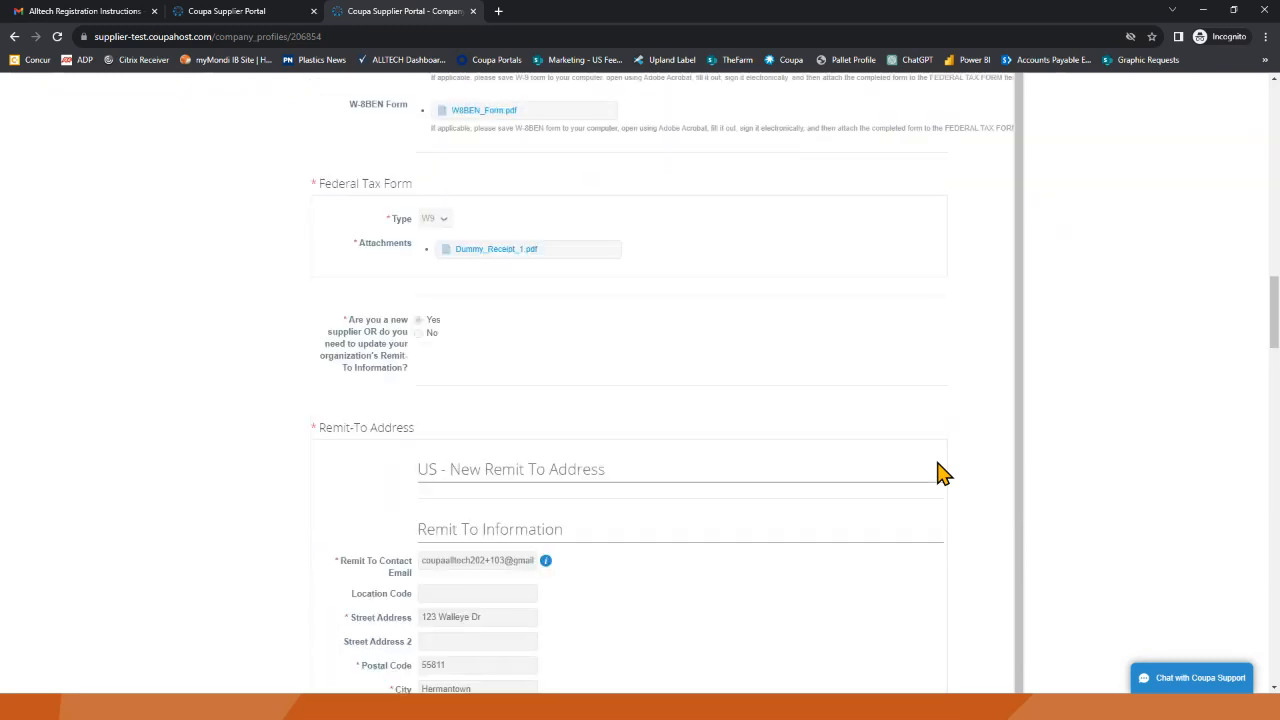
pyautogui.scroll(8, 942, 474)
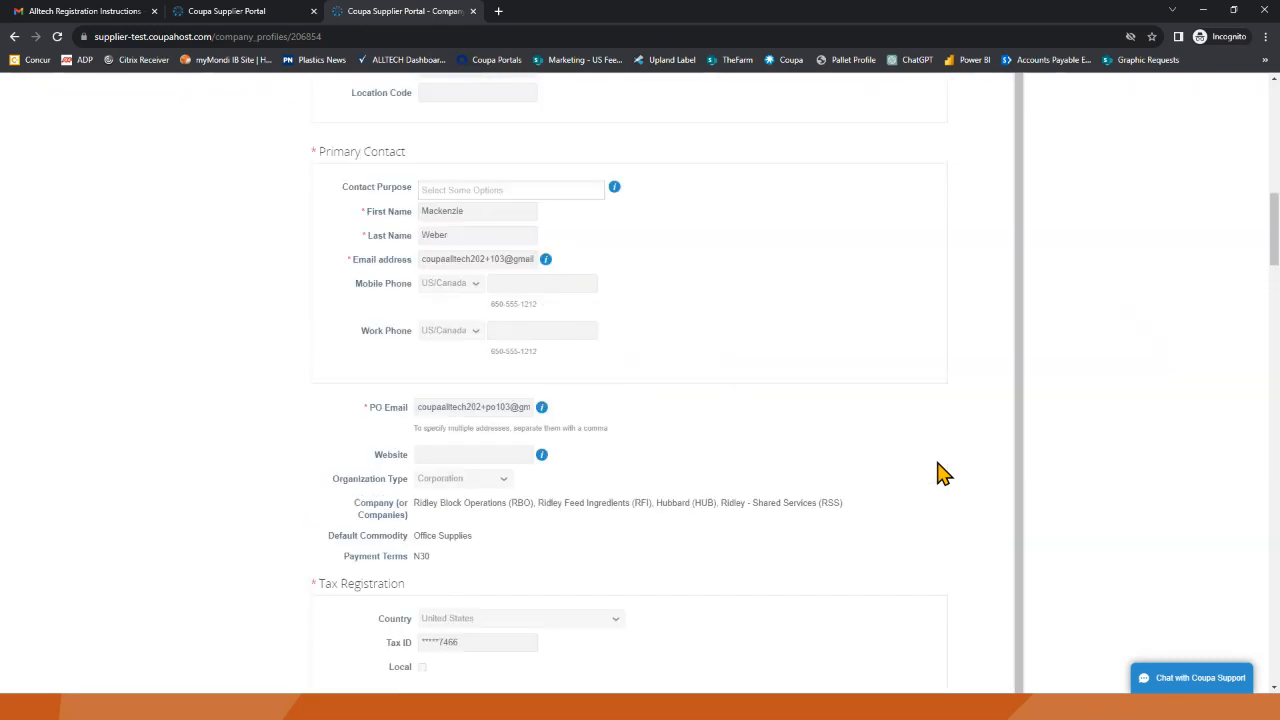
pyautogui.scroll(7, 942, 474)
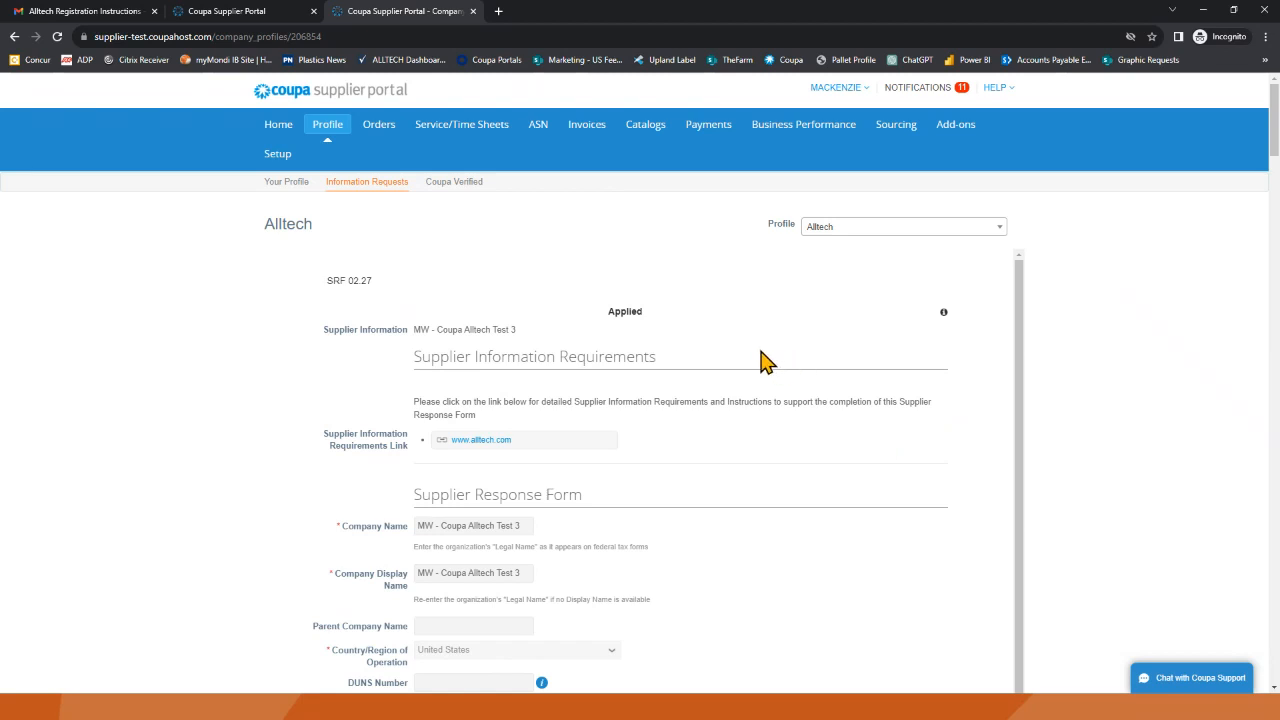
# View the Coupa Verified membership page, and open the list of purchase orders
pyautogui.click(463, 196)
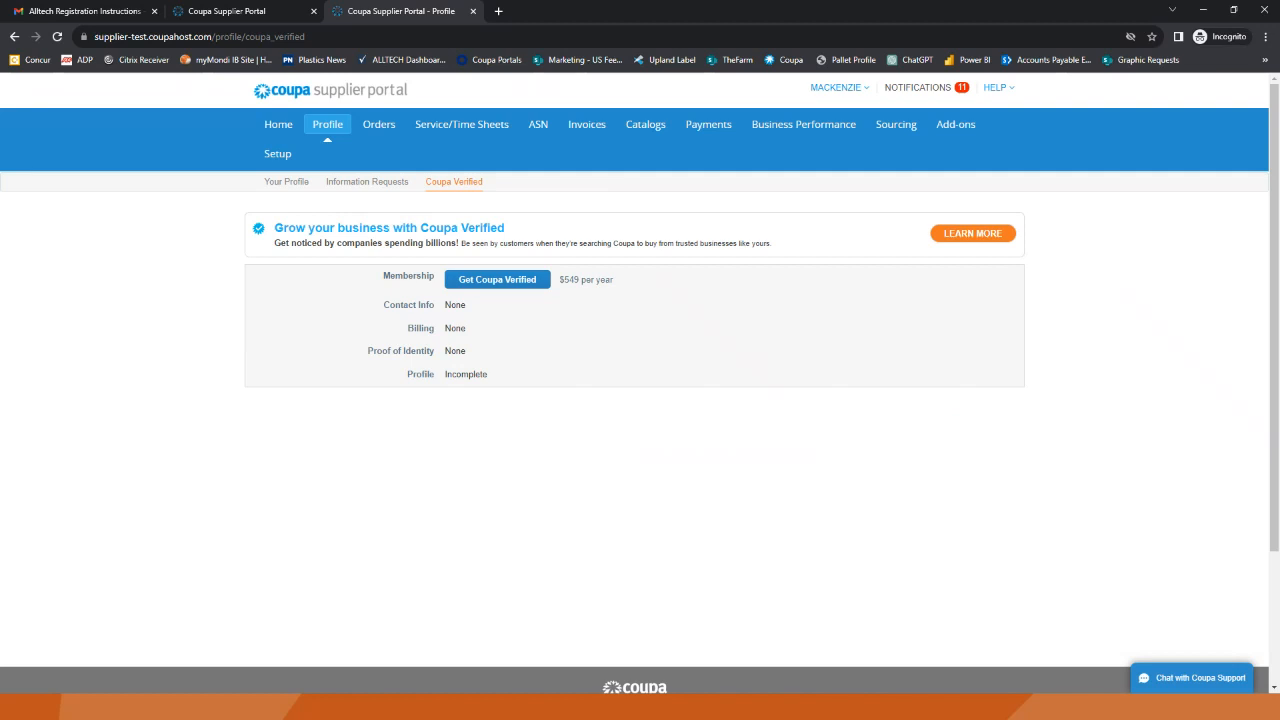
pyautogui.click(390, 134)
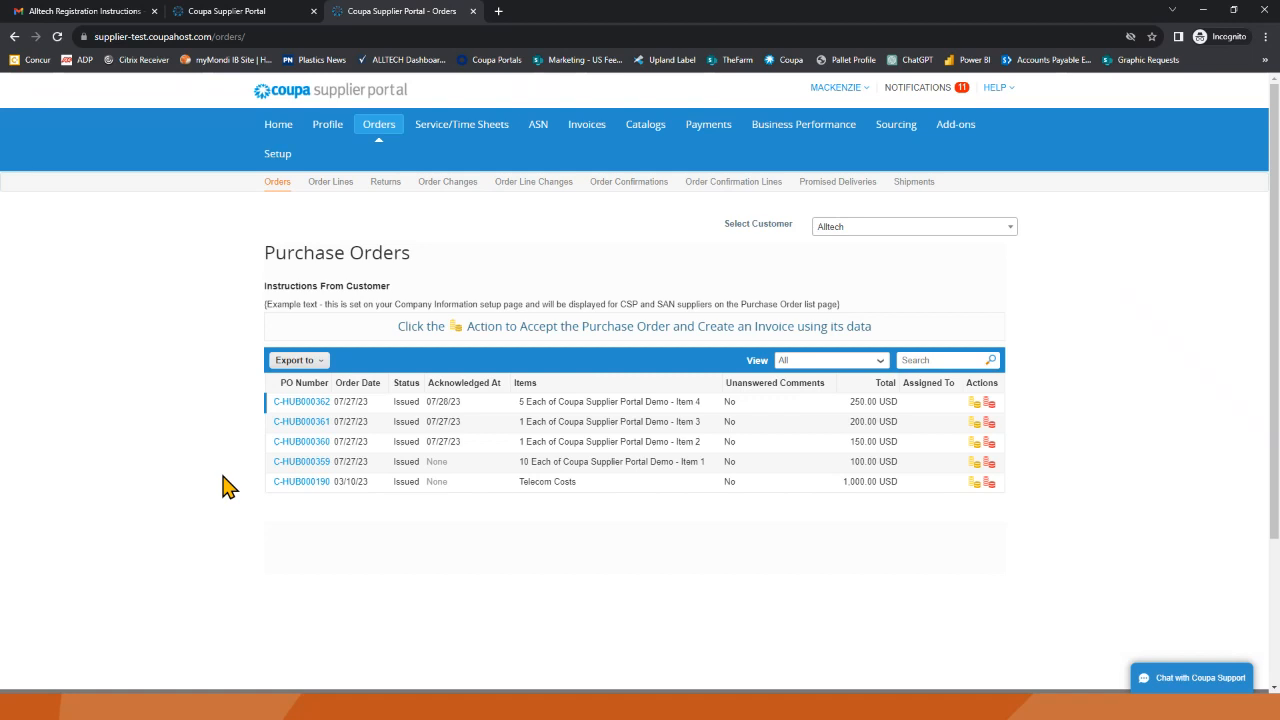
# Open the purchase order for 10 each of Coupa Supplier Portal Demo - Item 1 and review its details and lines
pyautogui.click(301, 462)
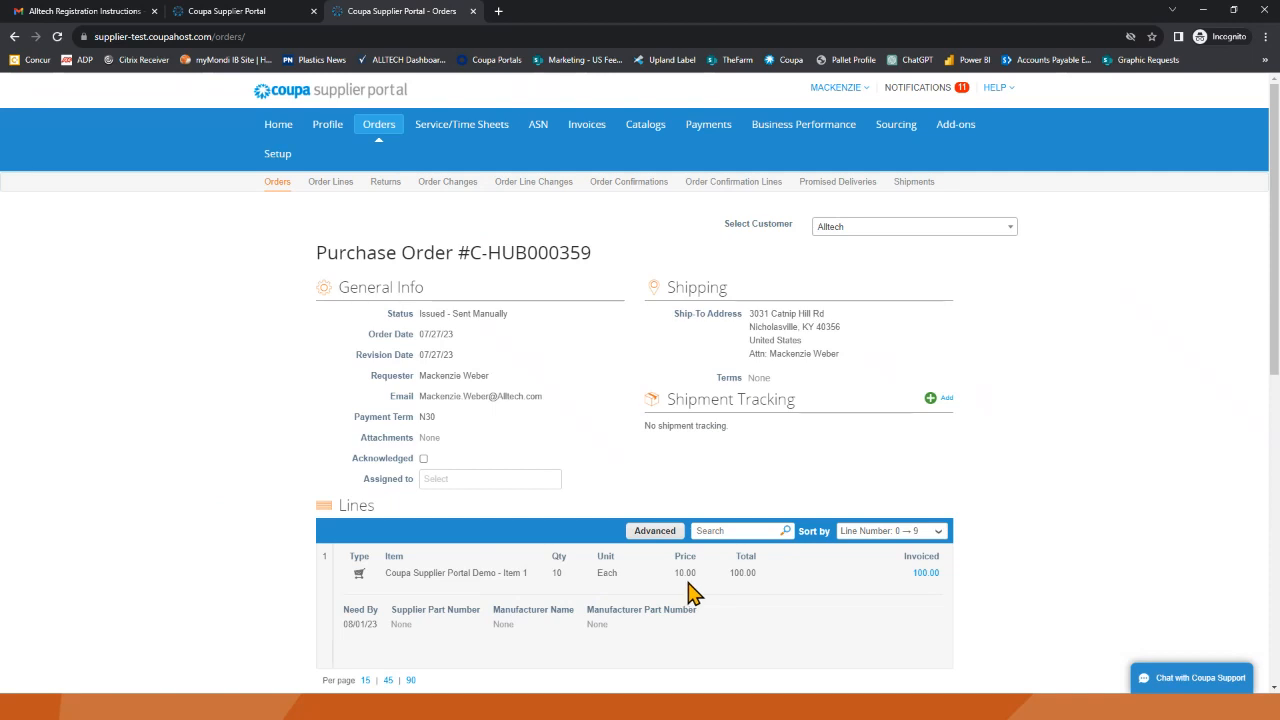
pyautogui.scroll(-3, 692, 592)
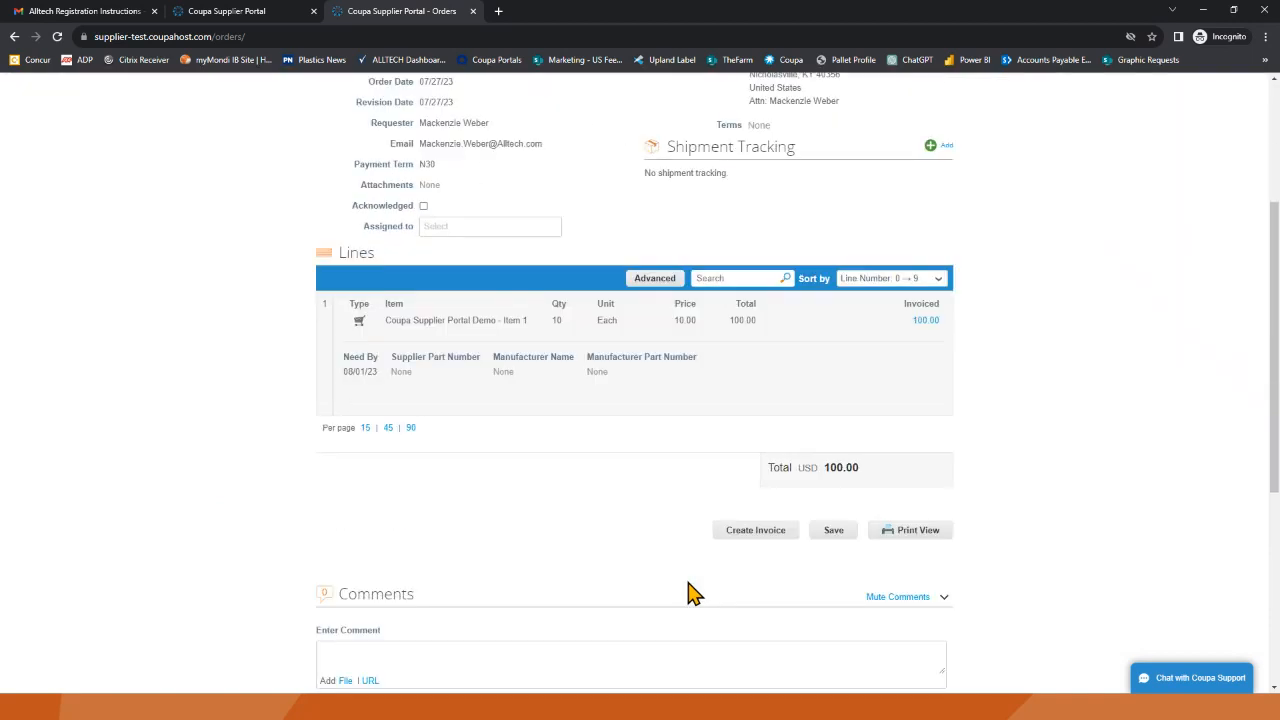
pyautogui.scroll(-1, 692, 592)
# Draft an order comment that mentions a contact at the customer, and delete the text without adding it
pyautogui.click(661, 579)
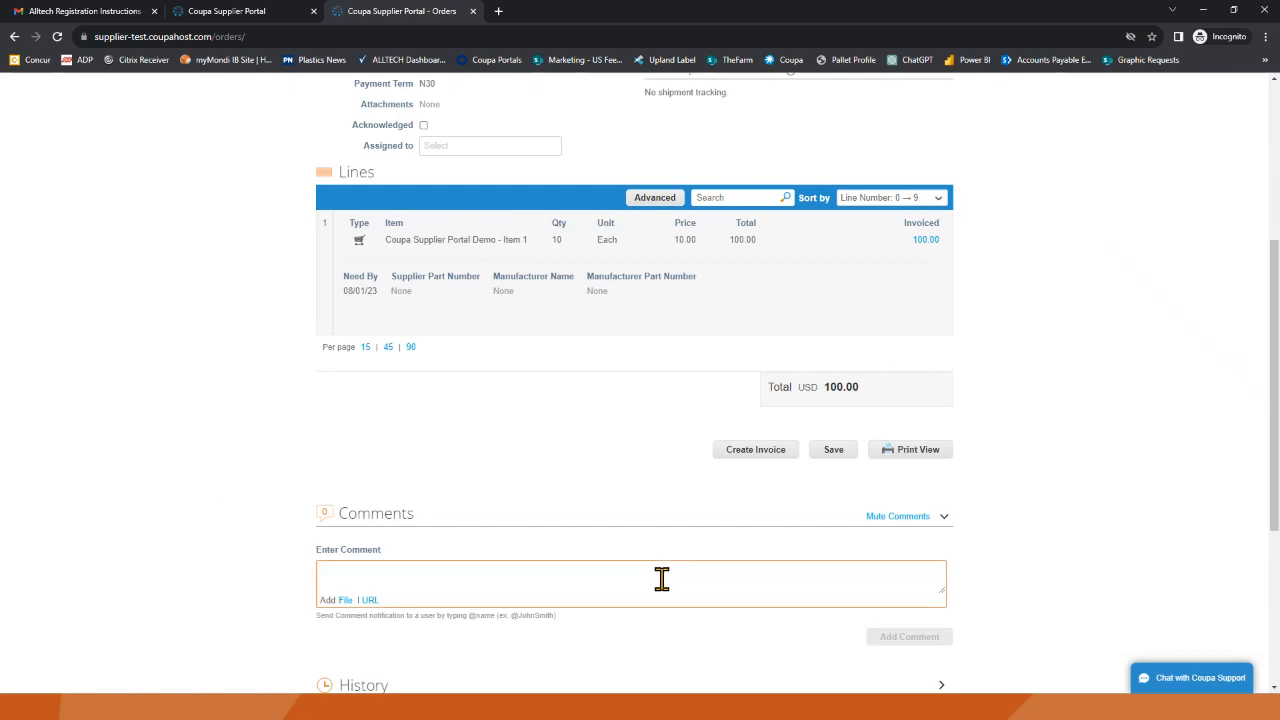
pyautogui.write('@mack')
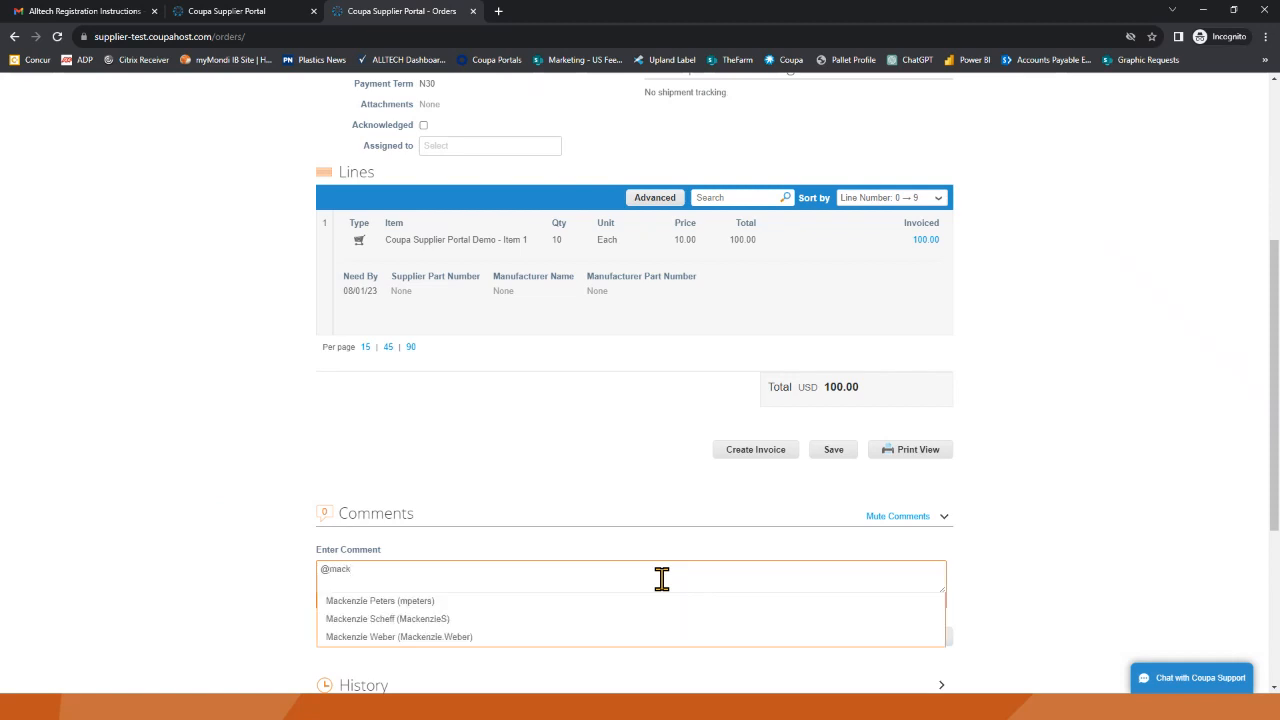
pyautogui.click(499, 645)
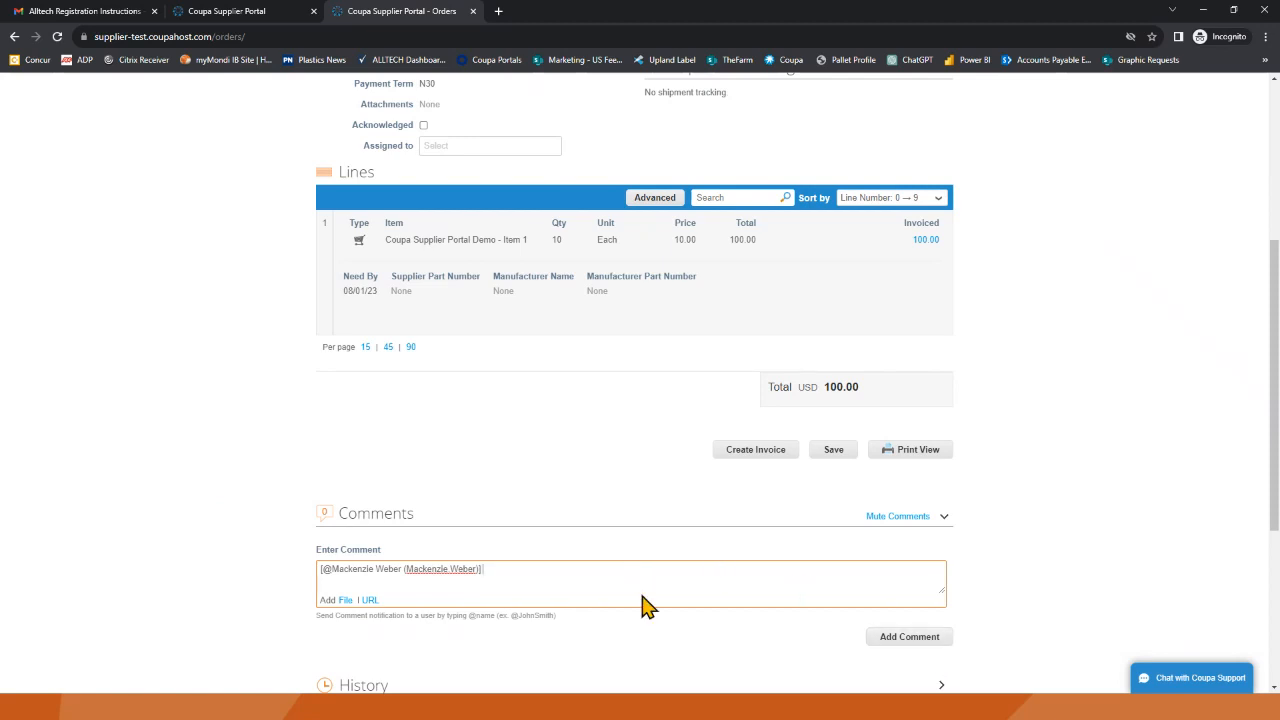
pyautogui.moveTo(500, 569); pyautogui.dragTo(294, 580)
pyautogui.press('BackSpace')
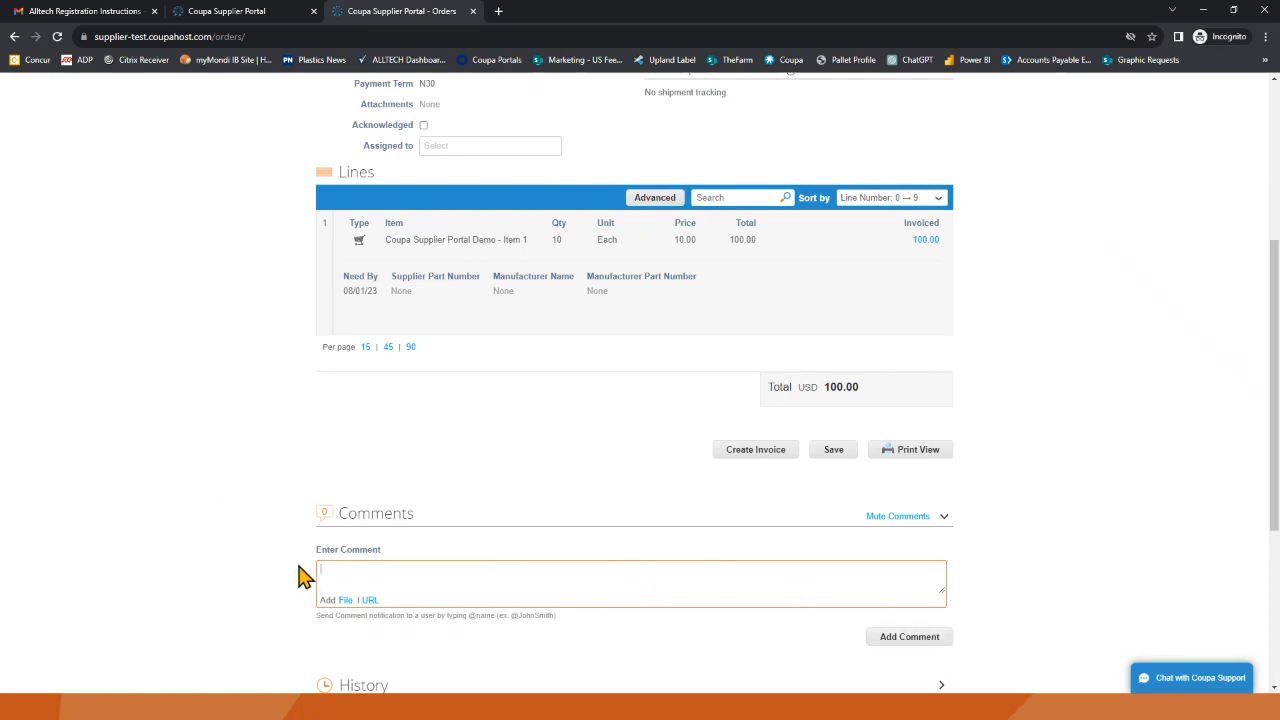
# Mark the purchase order as acknowledged, and view the shipment tracker form without saving an entry
pyautogui.scroll(1, 345, 500)
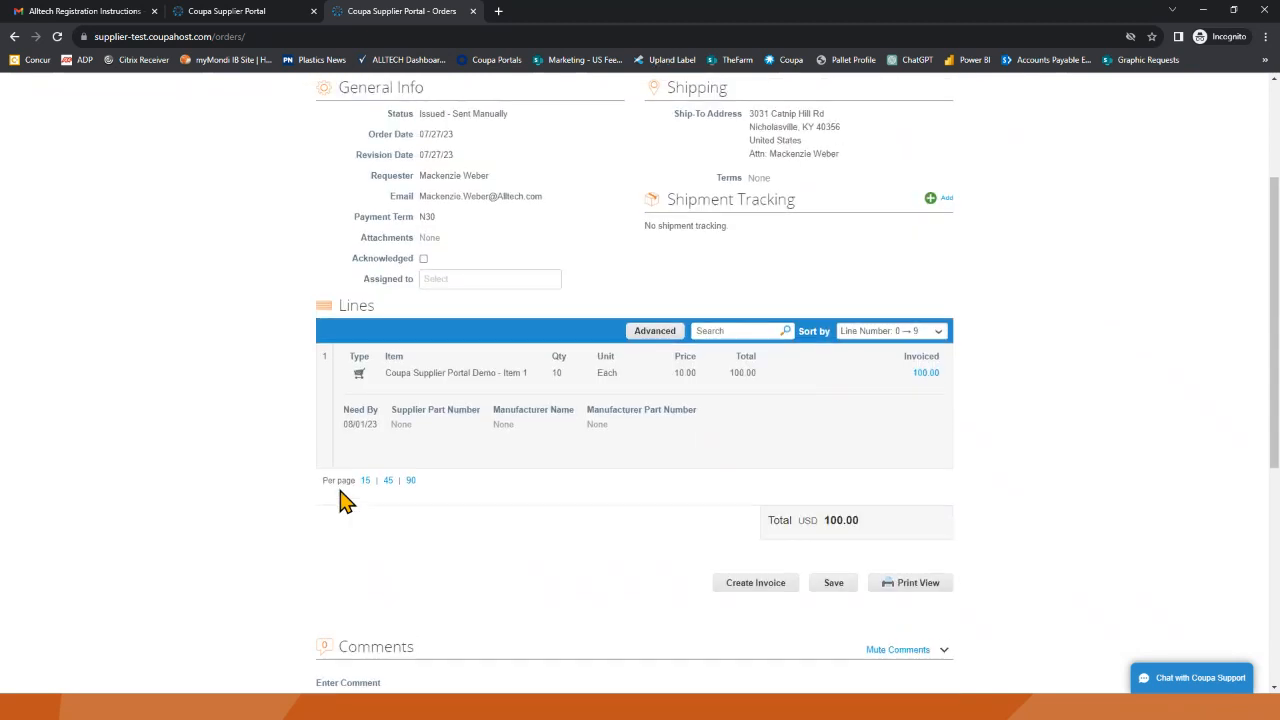
pyautogui.scroll(1, 343, 500)
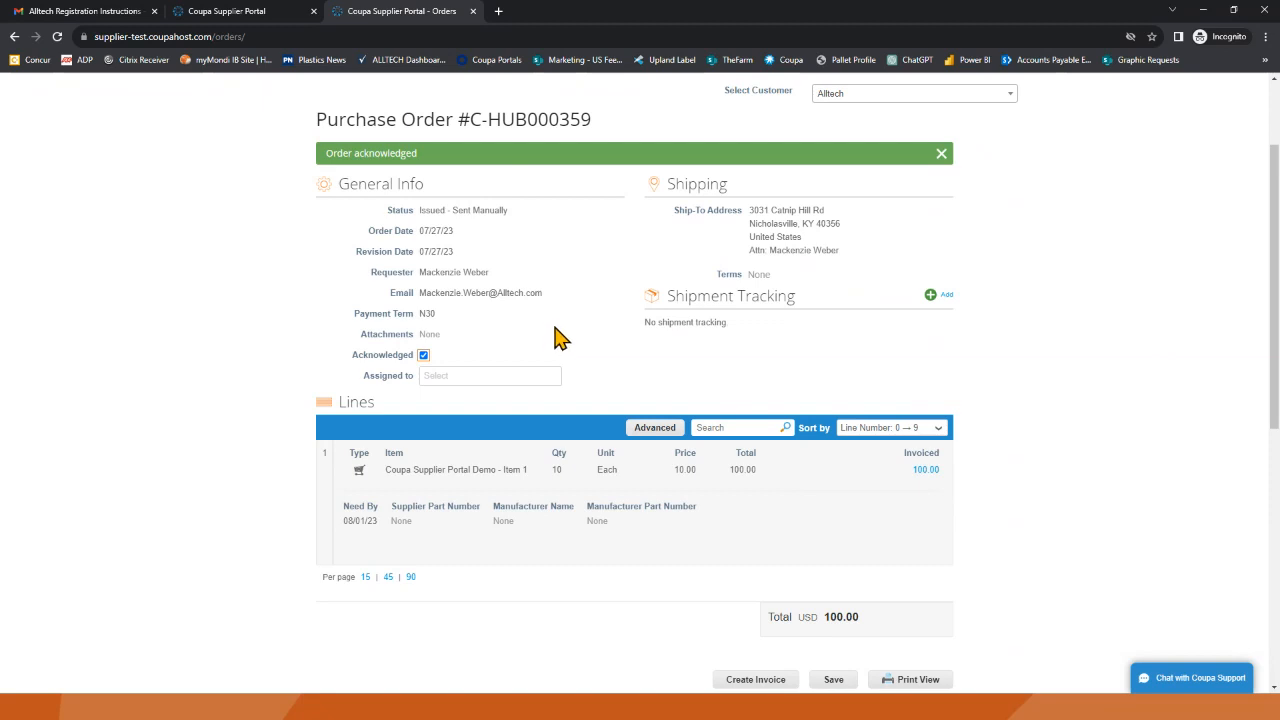
pyautogui.click(936, 297)
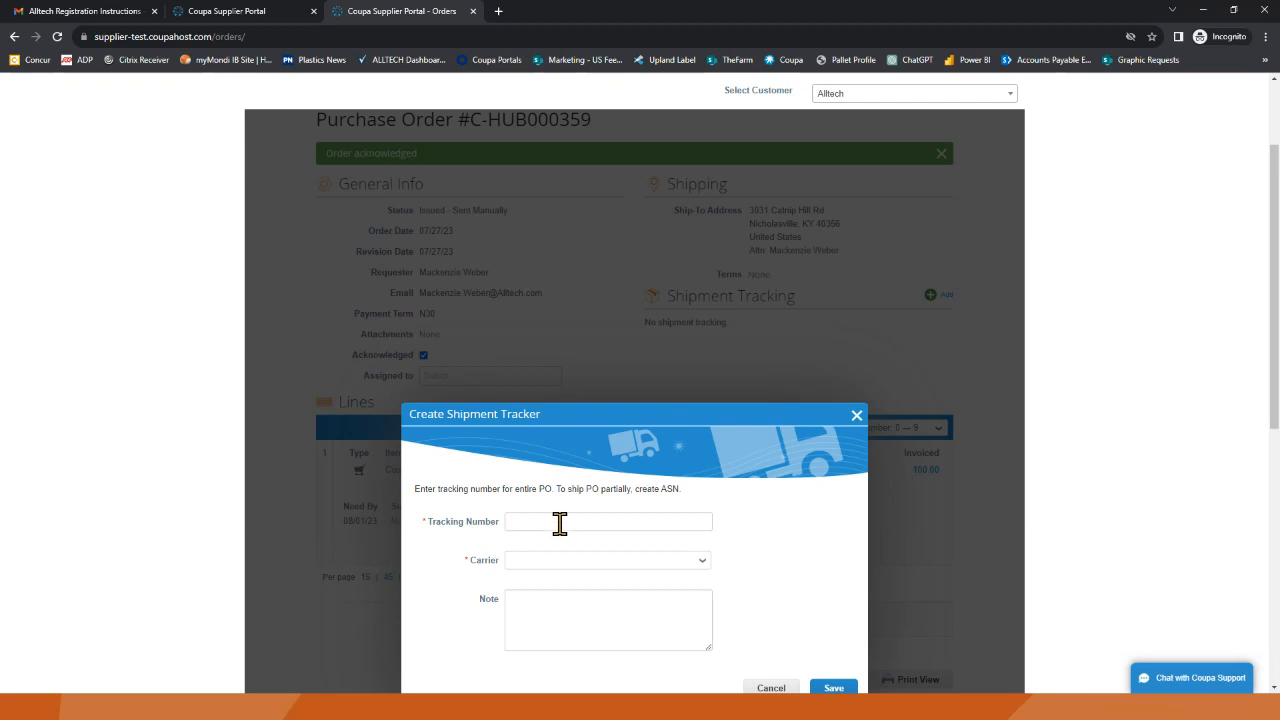
pyautogui.click(856, 417)
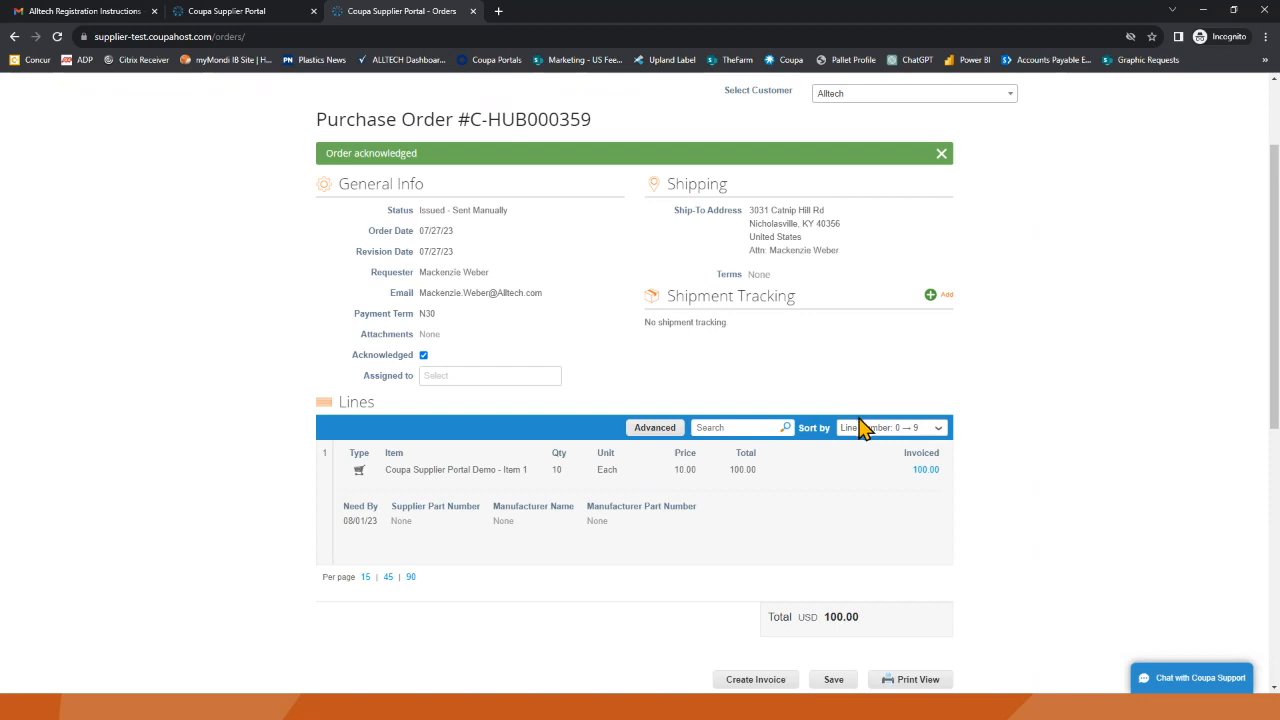
# Return to the purchase orders list and start an invoice from the 10 each Item 1 order
pyautogui.scroll(-2, 860, 427)
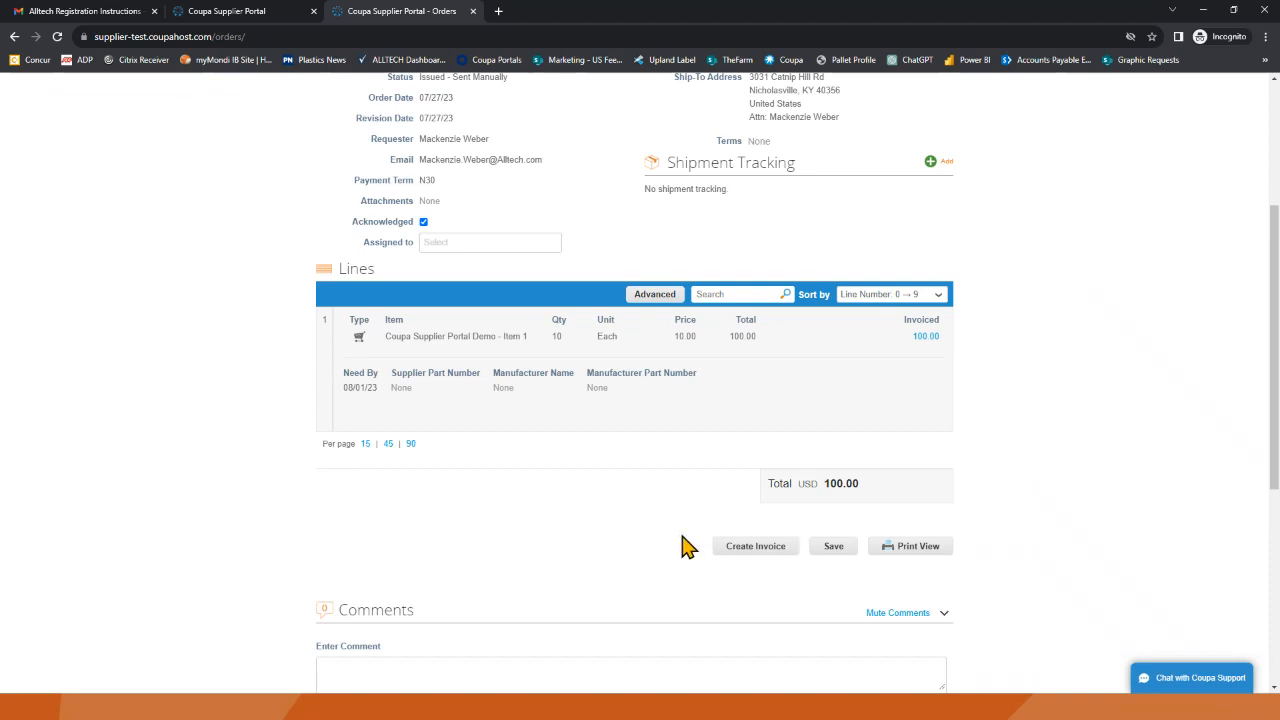
pyautogui.scroll(4, 688, 546)
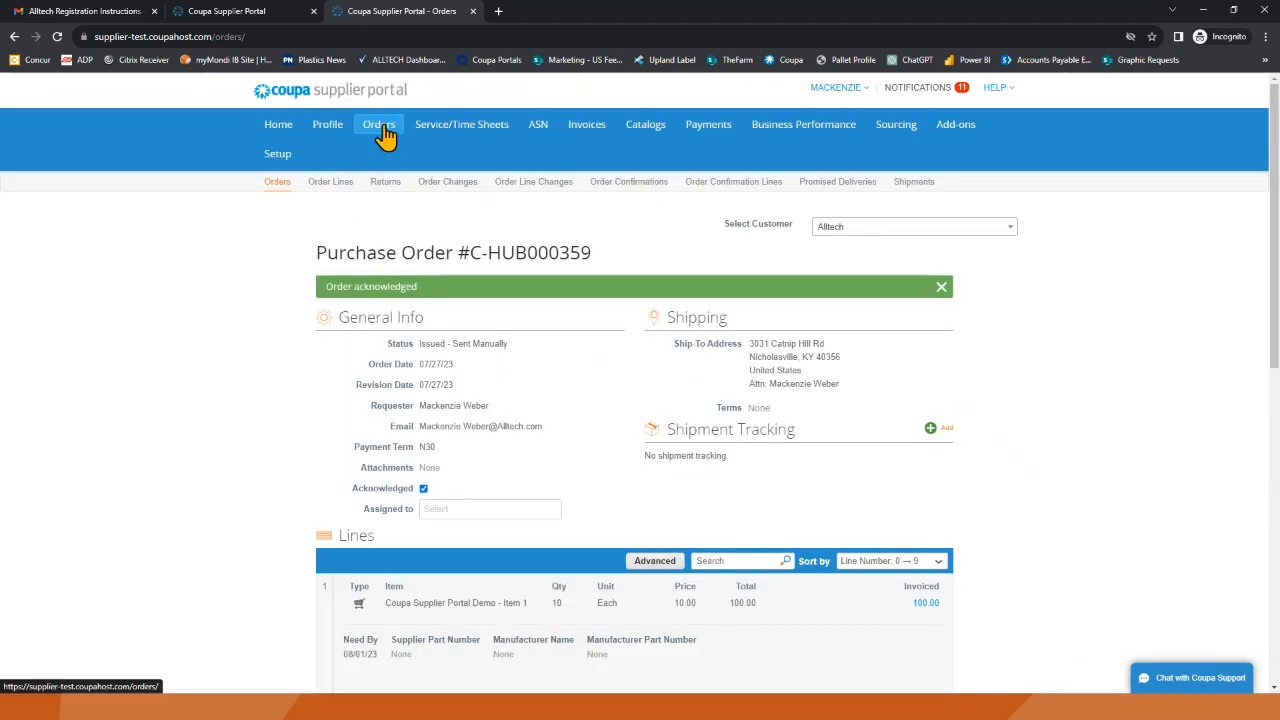
pyautogui.click(381, 128)
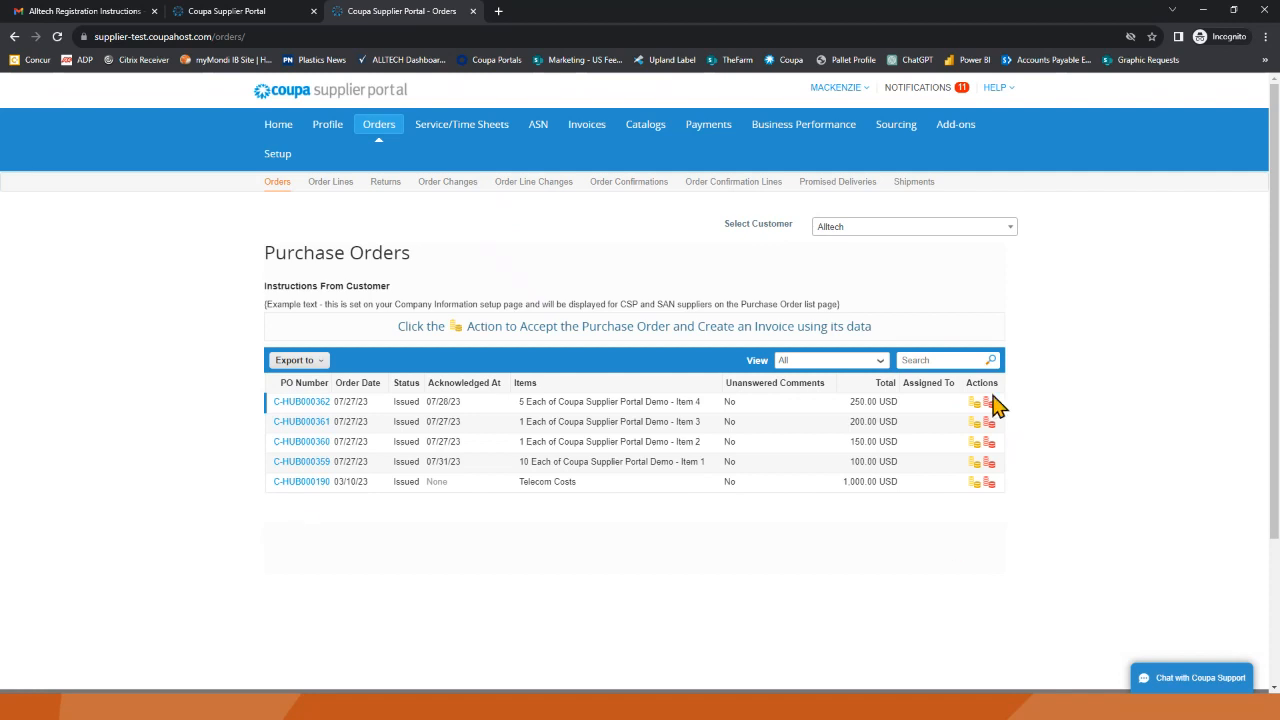
pyautogui.click(972, 465)
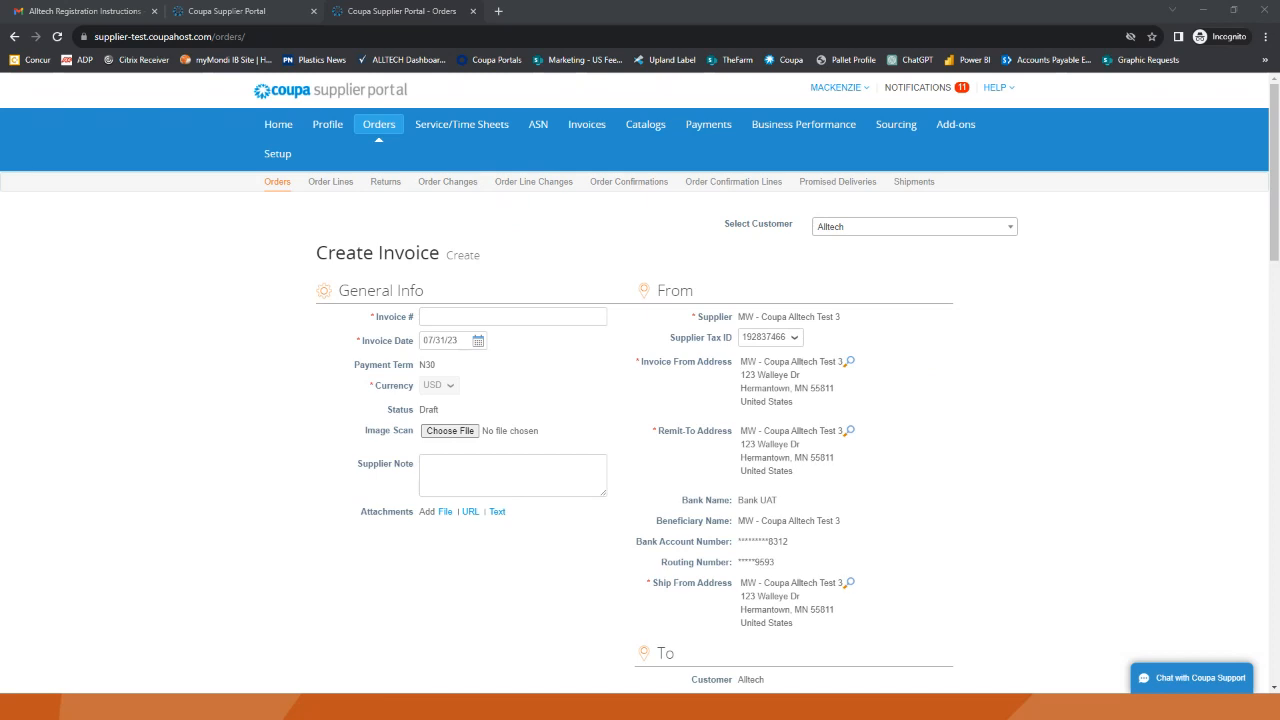
# Enter 1234 as the invoice number, check the field's validation, and extend the number to 12345678
pyautogui.click(440, 317)
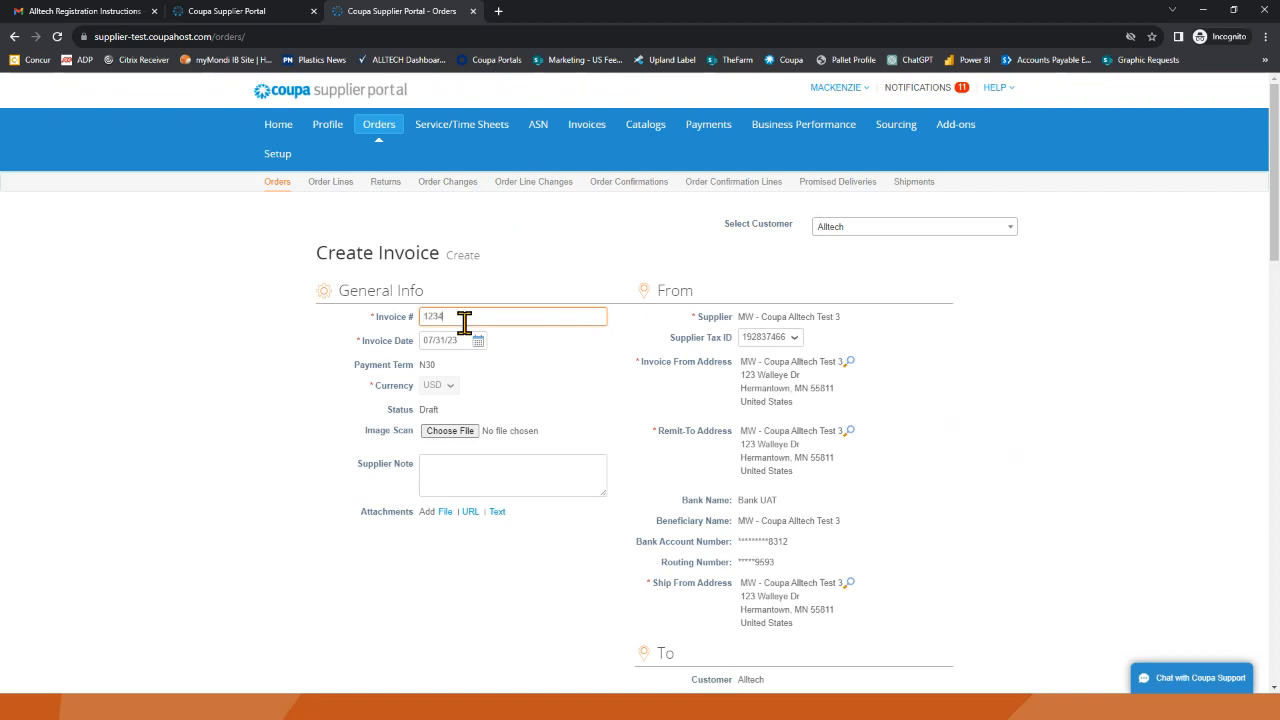
pyautogui.press('Tab')
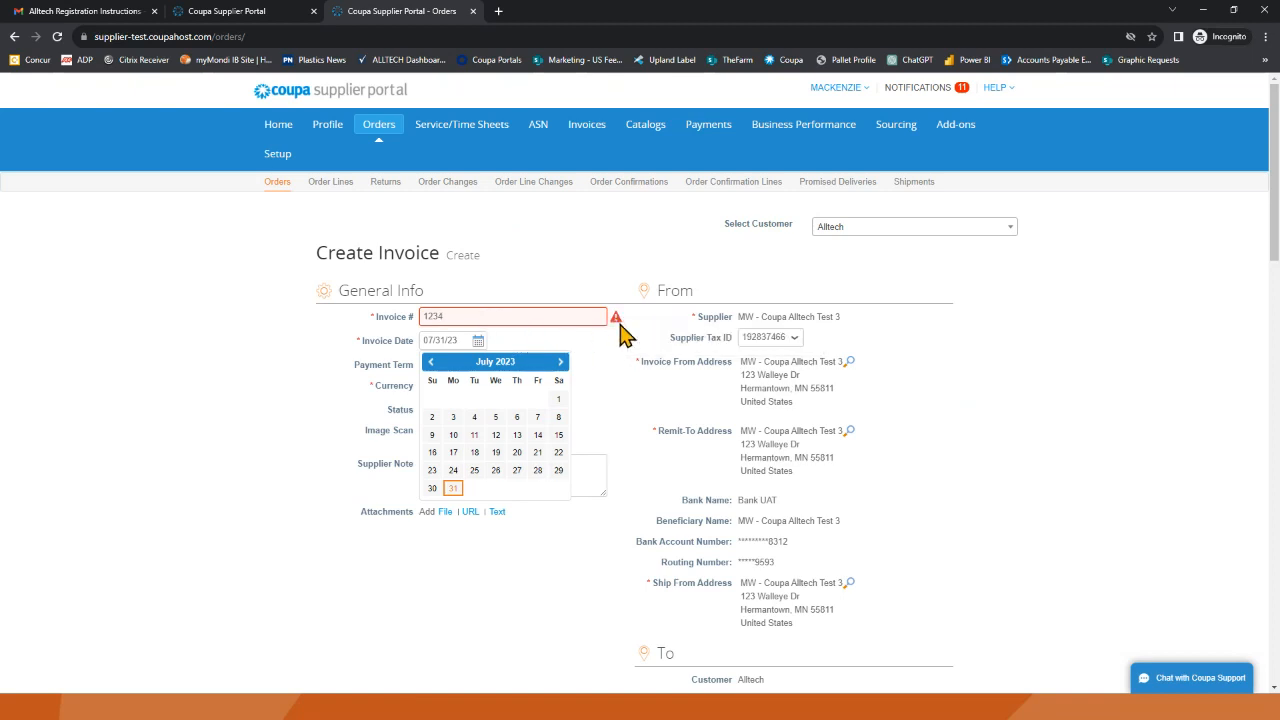
pyautogui.moveTo(623, 333)
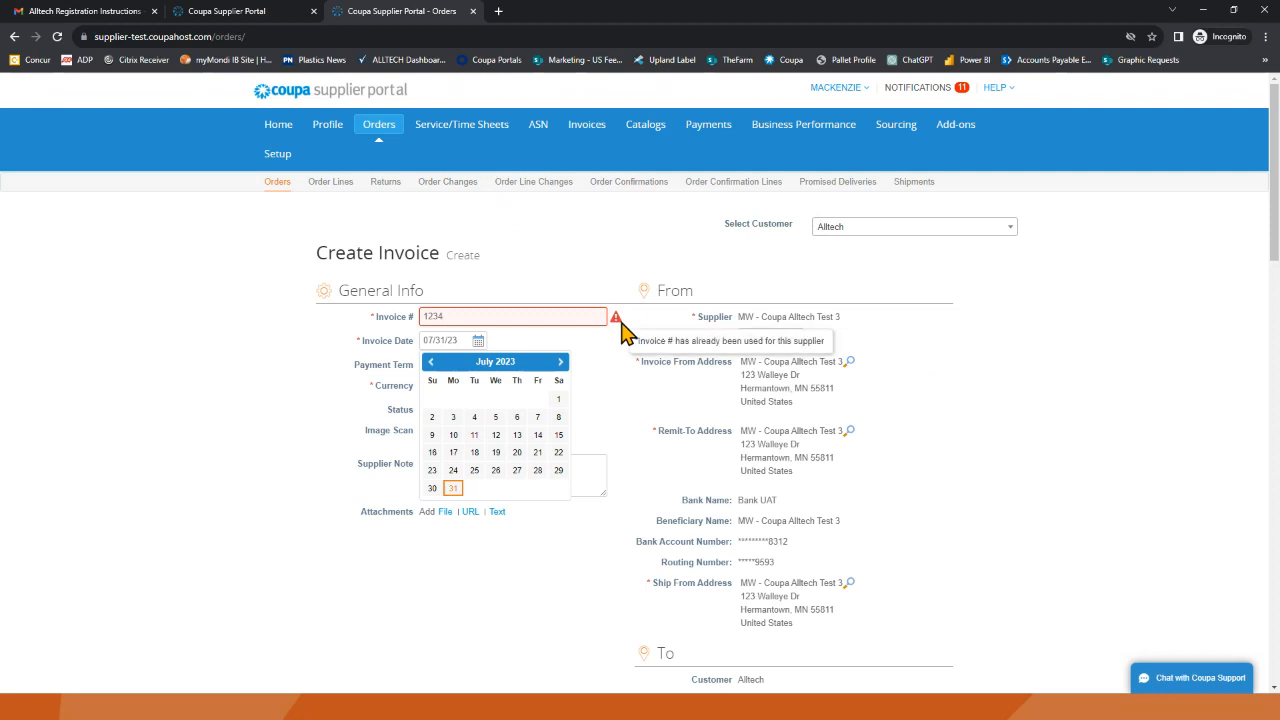
pyautogui.click(457, 316)
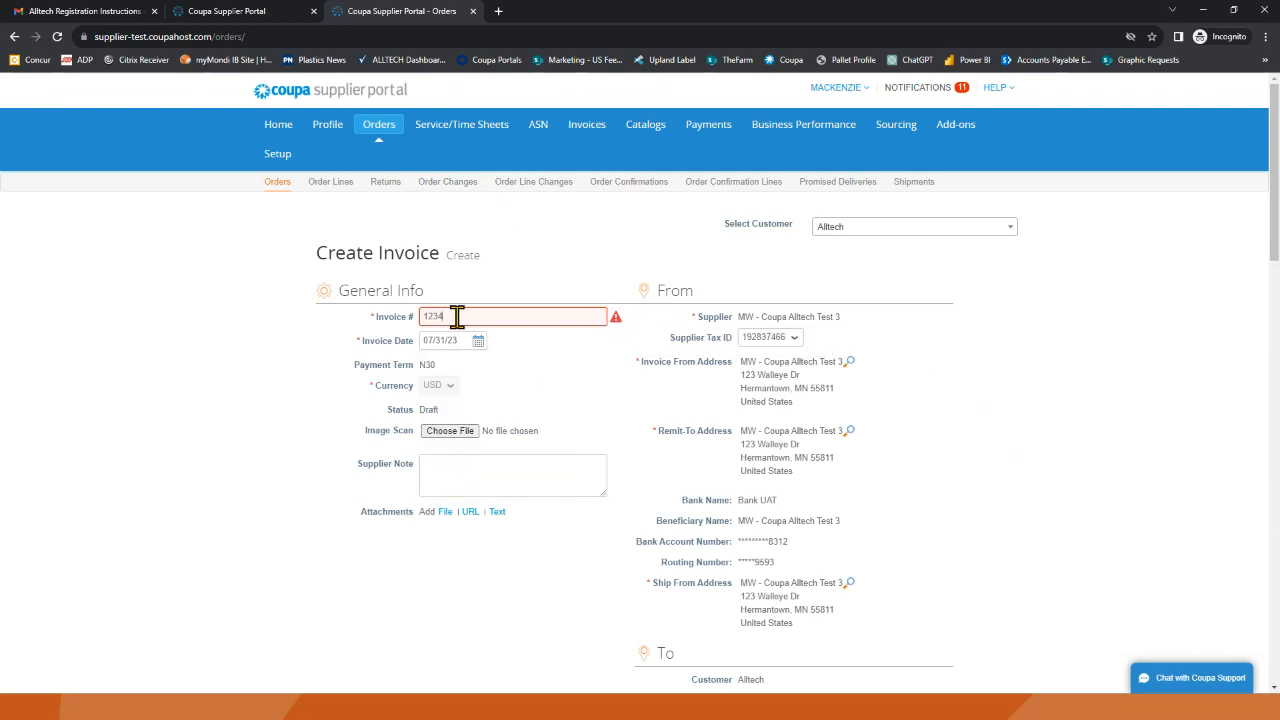
pyautogui.write('78')
pyautogui.press('Tab')
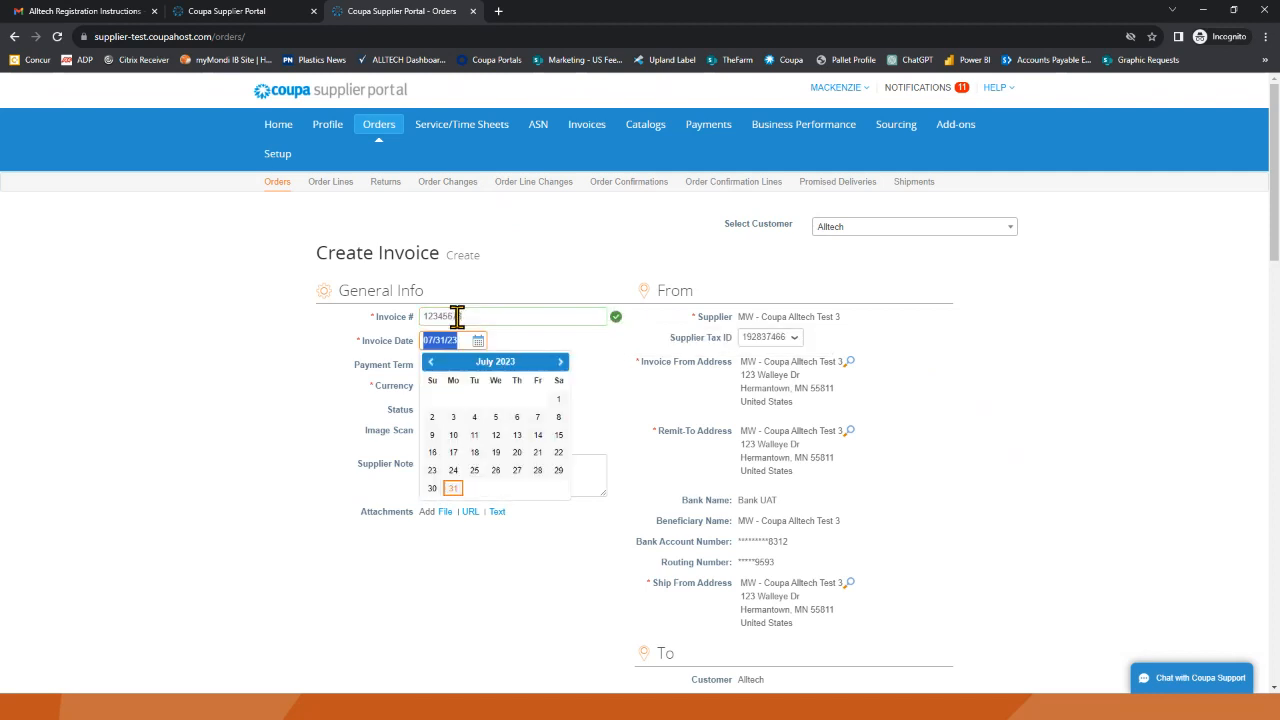
# Keep the default invoice date and set the invoice line's quantity to 9
pyautogui.click(622, 352)
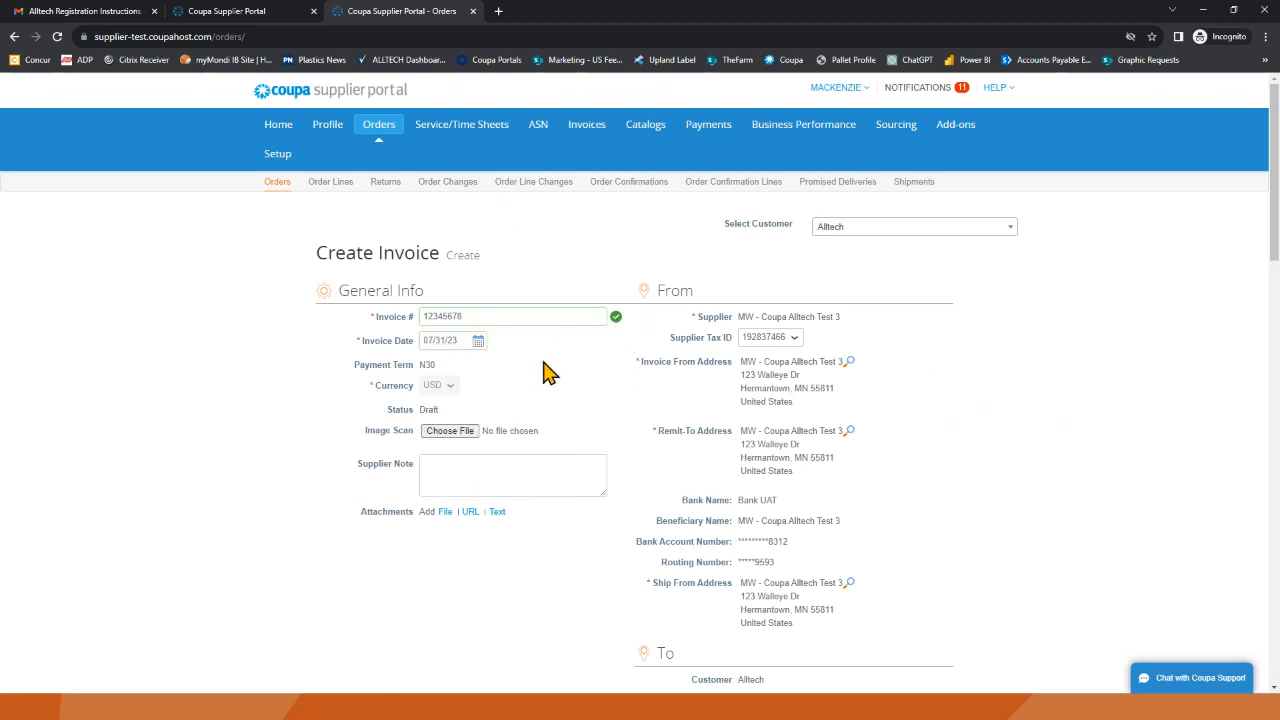
pyautogui.scroll(-1, 543, 365)
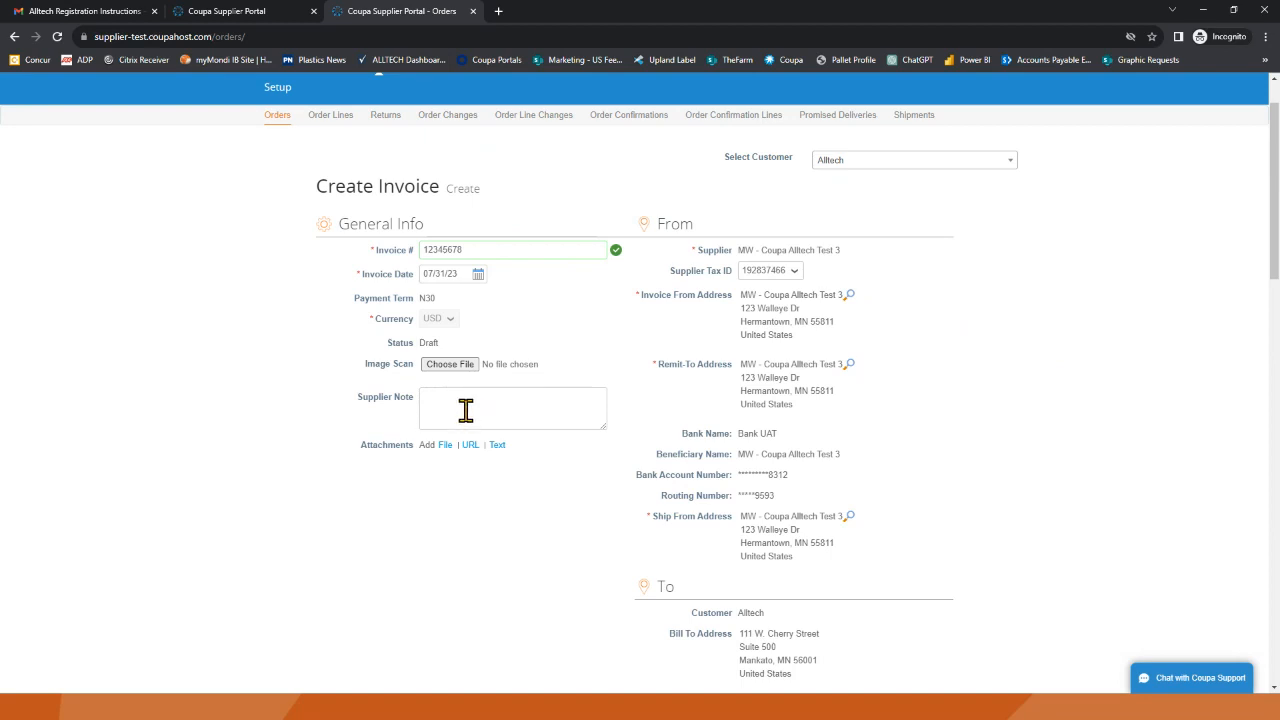
pyautogui.scroll(-4, 506, 508)
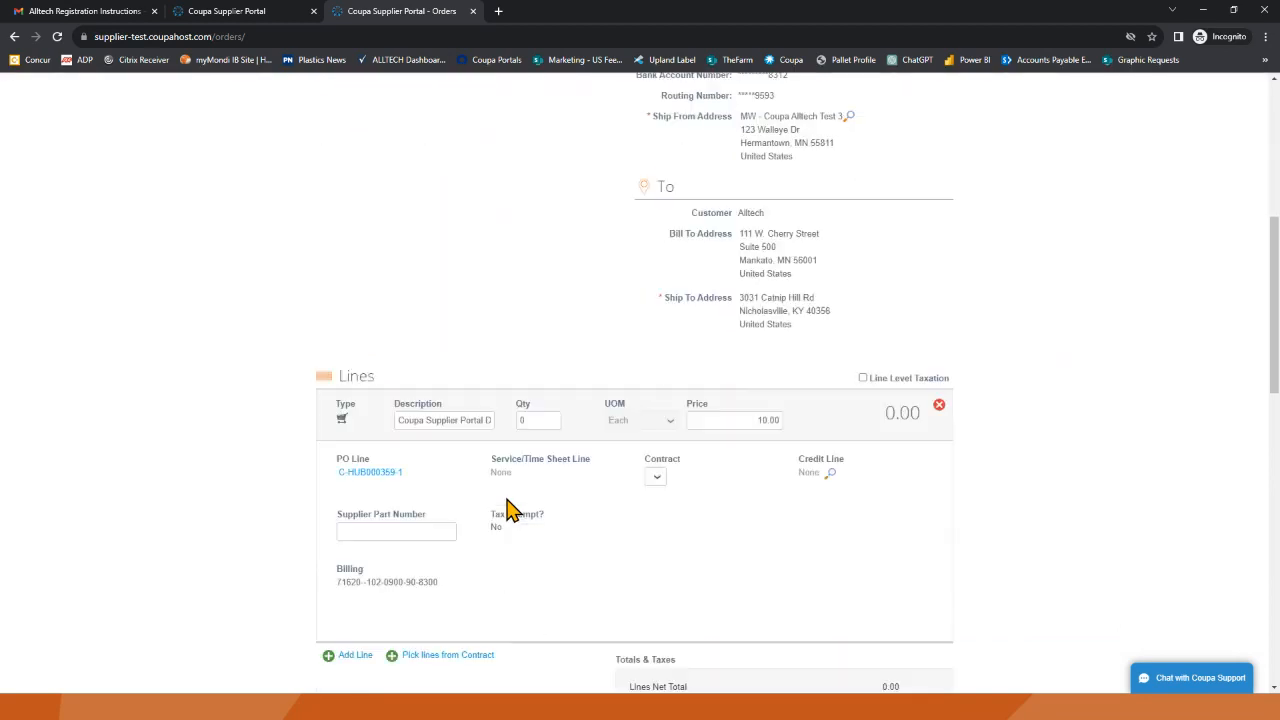
pyautogui.scroll(-1, 506, 508)
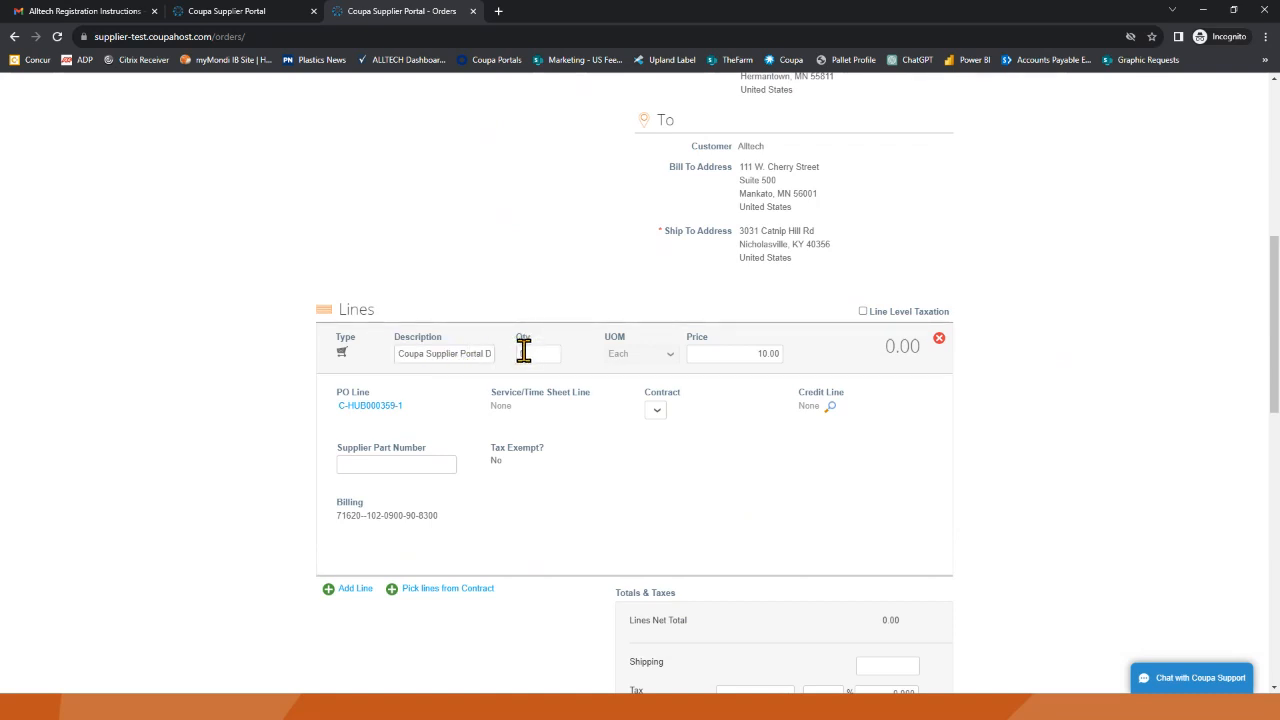
pyautogui.click(523, 350)
pyautogui.write('9')
pyautogui.press('Tab')
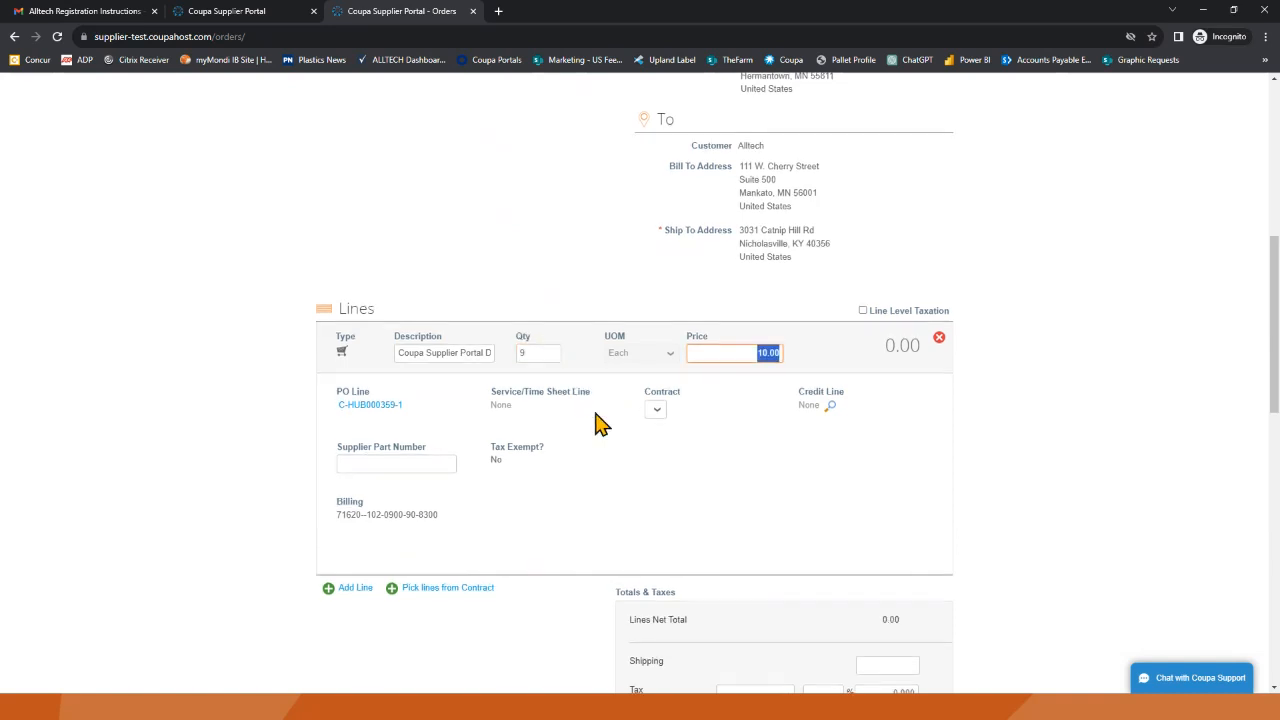
# Calculate the invoice totals without adding shipping, handling, miscellaneous or tax charges
pyautogui.scroll(-2, 595, 423)
pyautogui.scroll(-7, 595, 423)
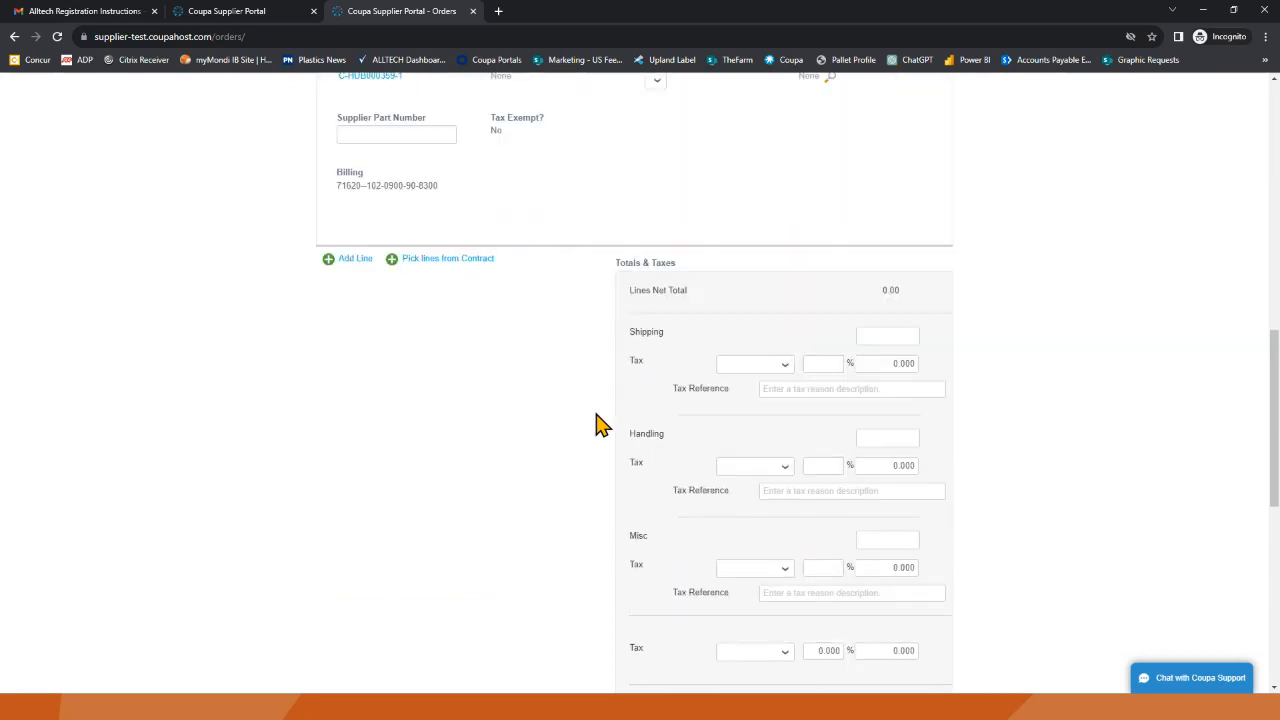
pyautogui.click(832, 536)
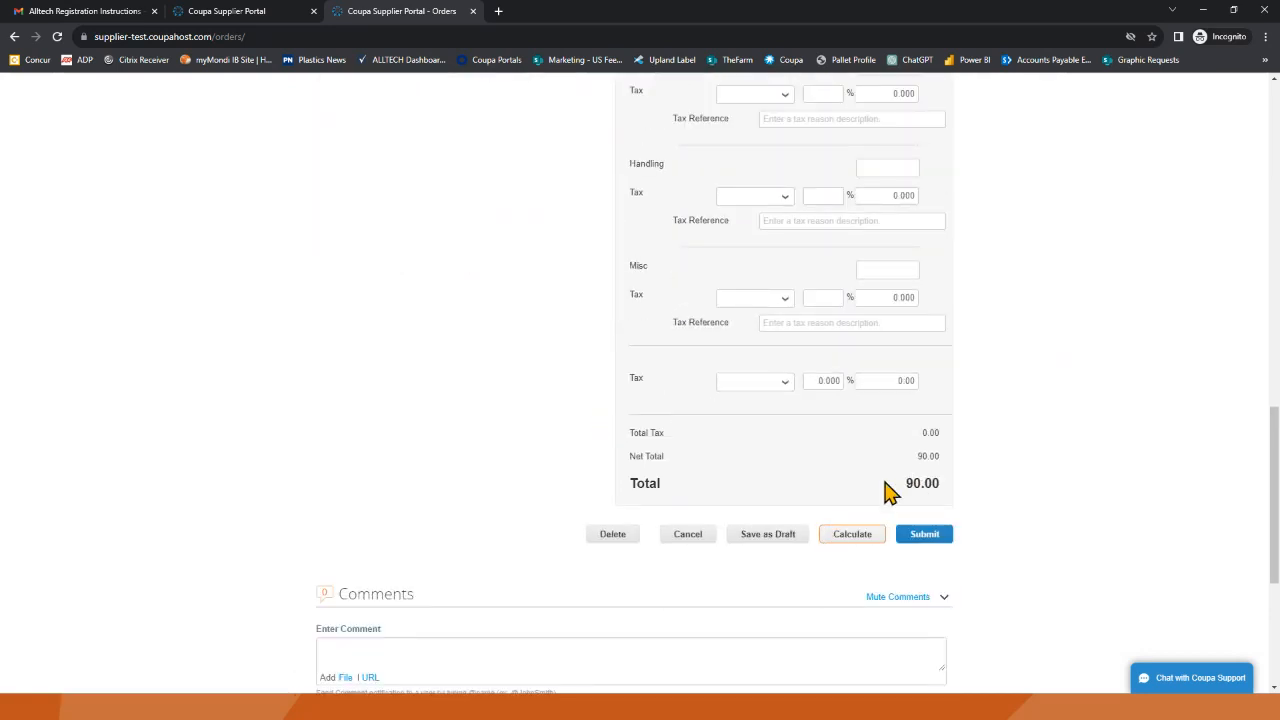
# Submit the invoice and confirm sending it to Alltech
pyautogui.scroll(2, 890, 490)
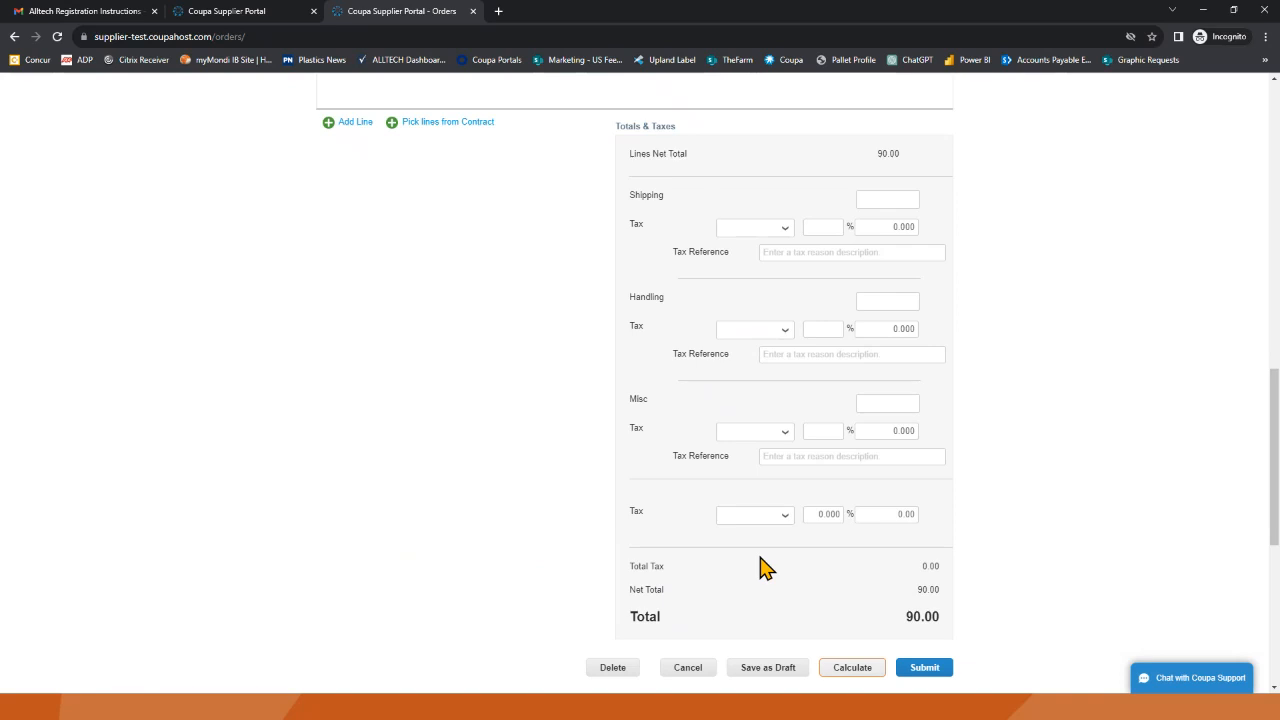
pyautogui.click(922, 670)
pyautogui.scroll(2, 925, 677)
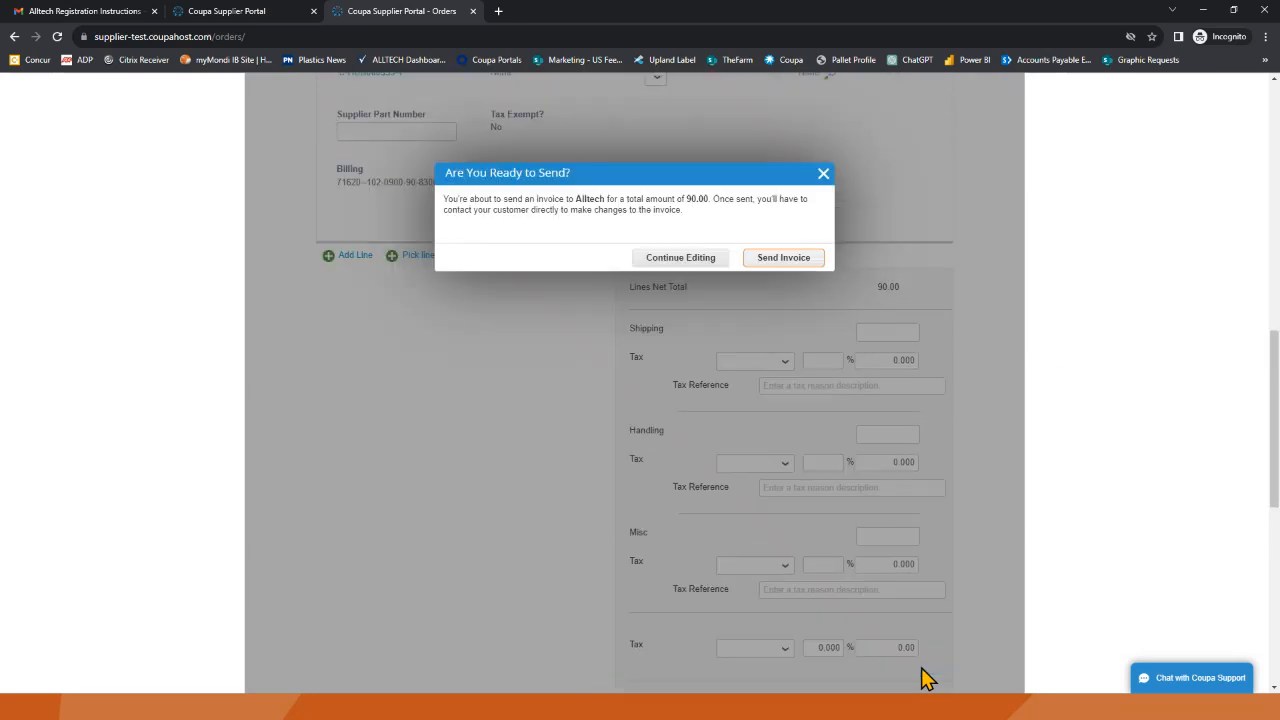
pyautogui.click(778, 258)
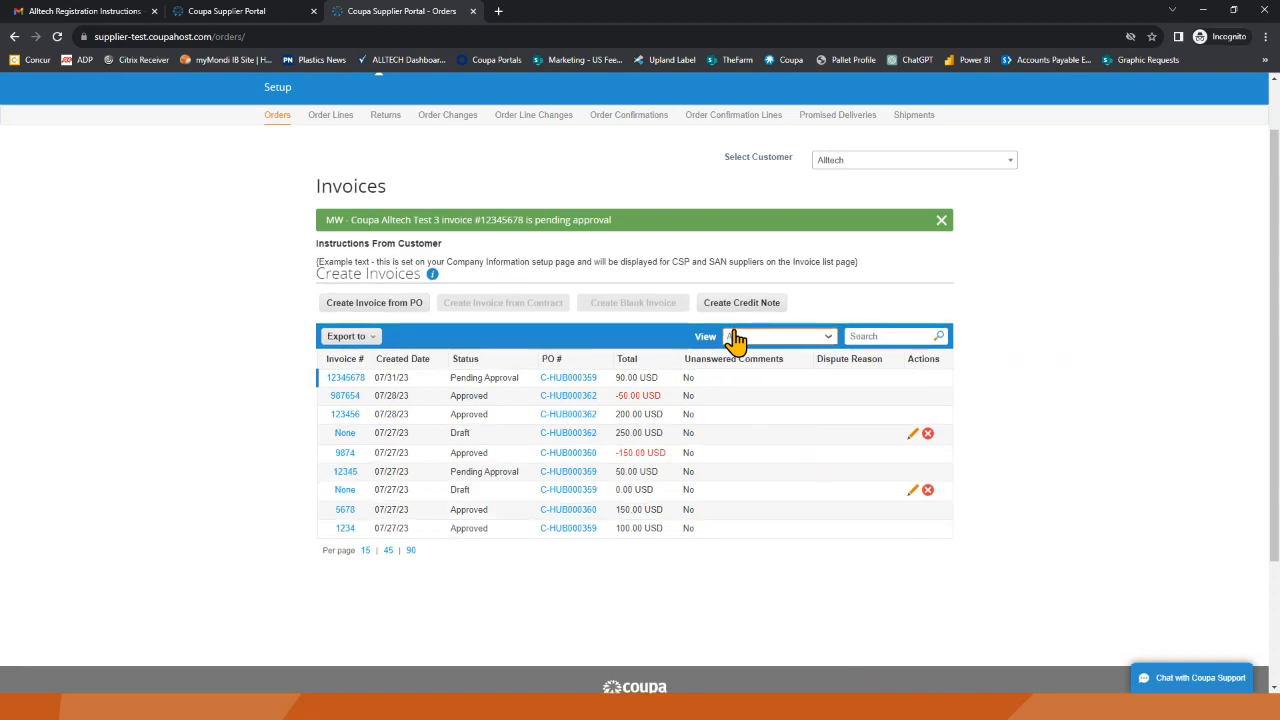
pyautogui.scroll(1, 680, 302)
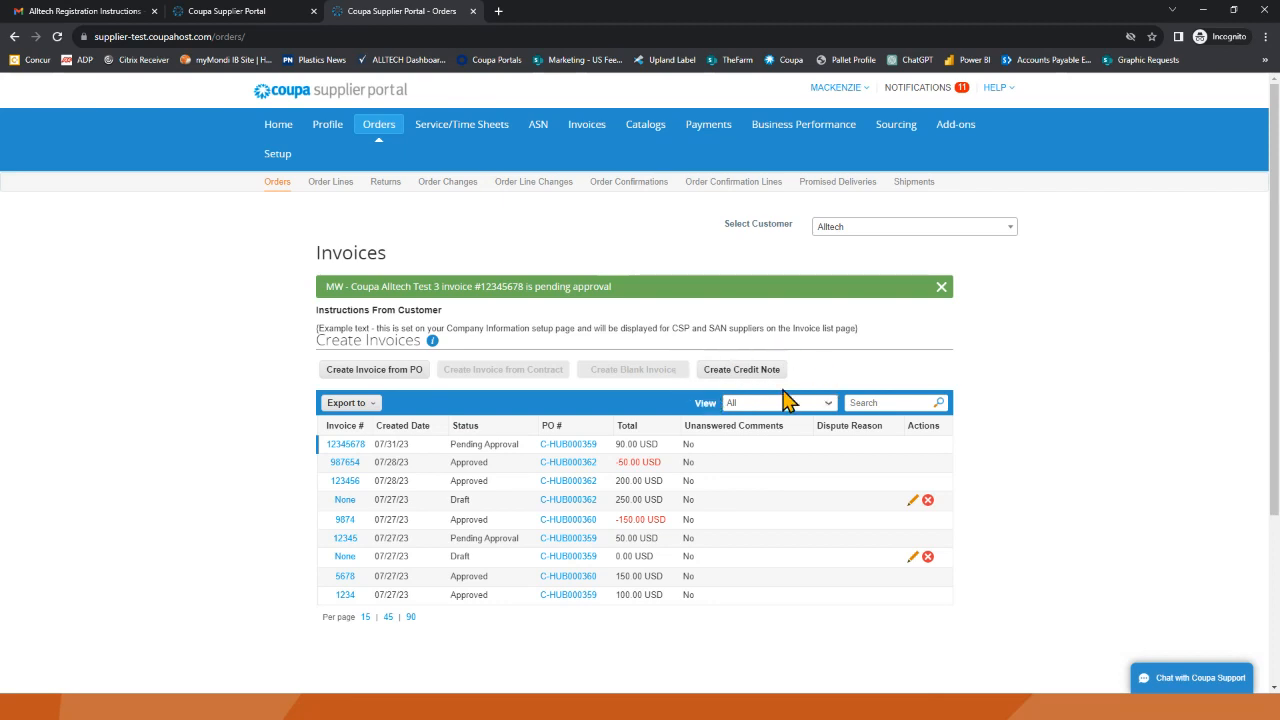
# Start a credit note from the 10 each Item 1 purchase order and enter 9876541 as its number
pyautogui.click(379, 133)
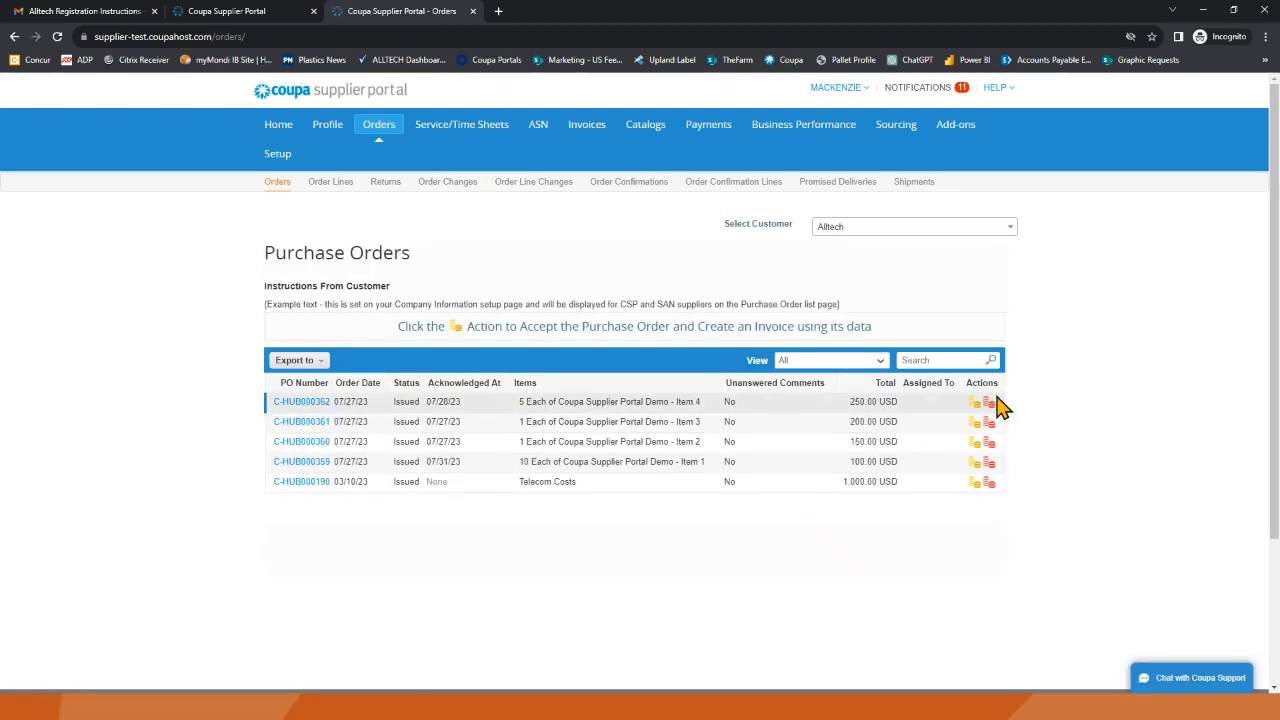
pyautogui.click(990, 464)
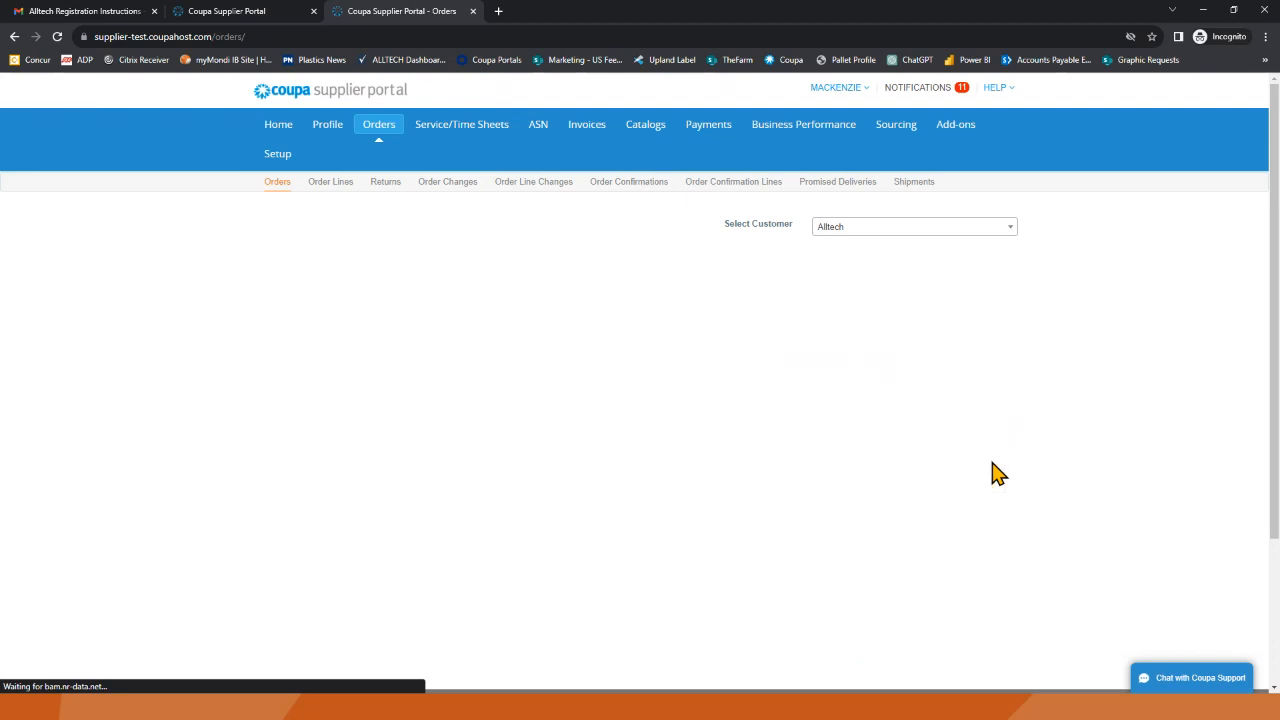
pyautogui.click(457, 316)
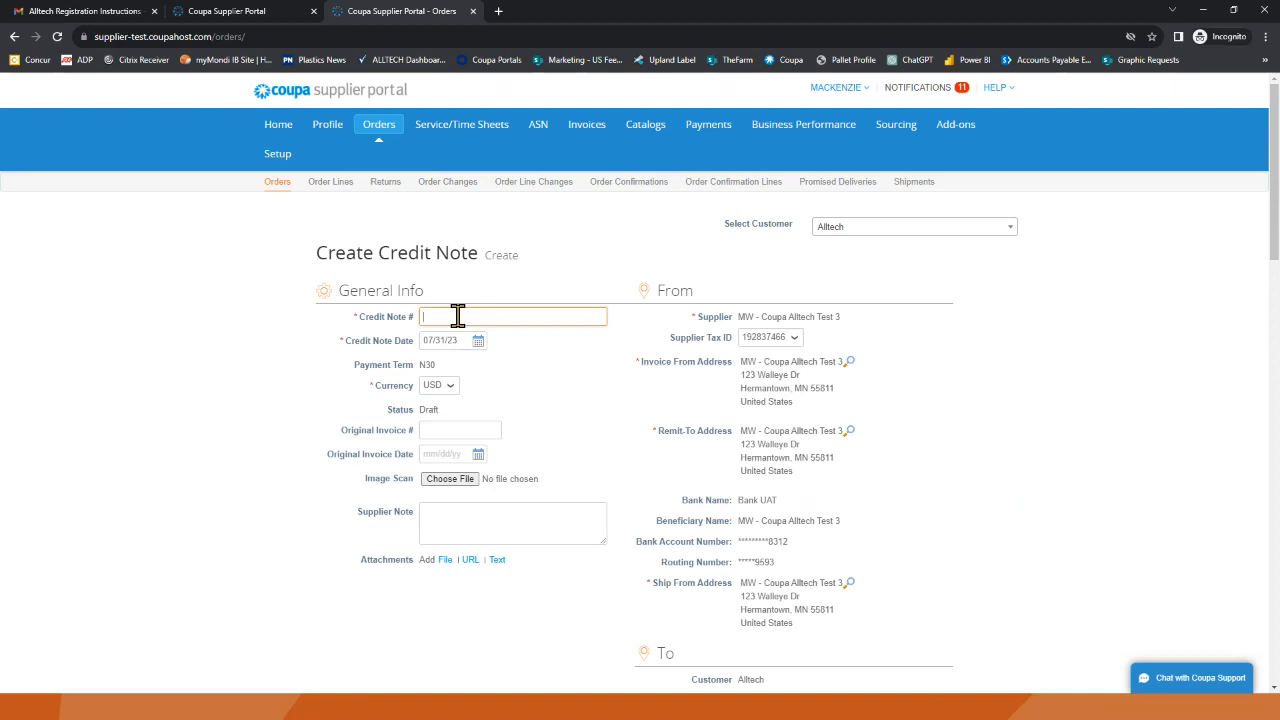
pyautogui.write('9876541')
pyautogui.press('Tab')
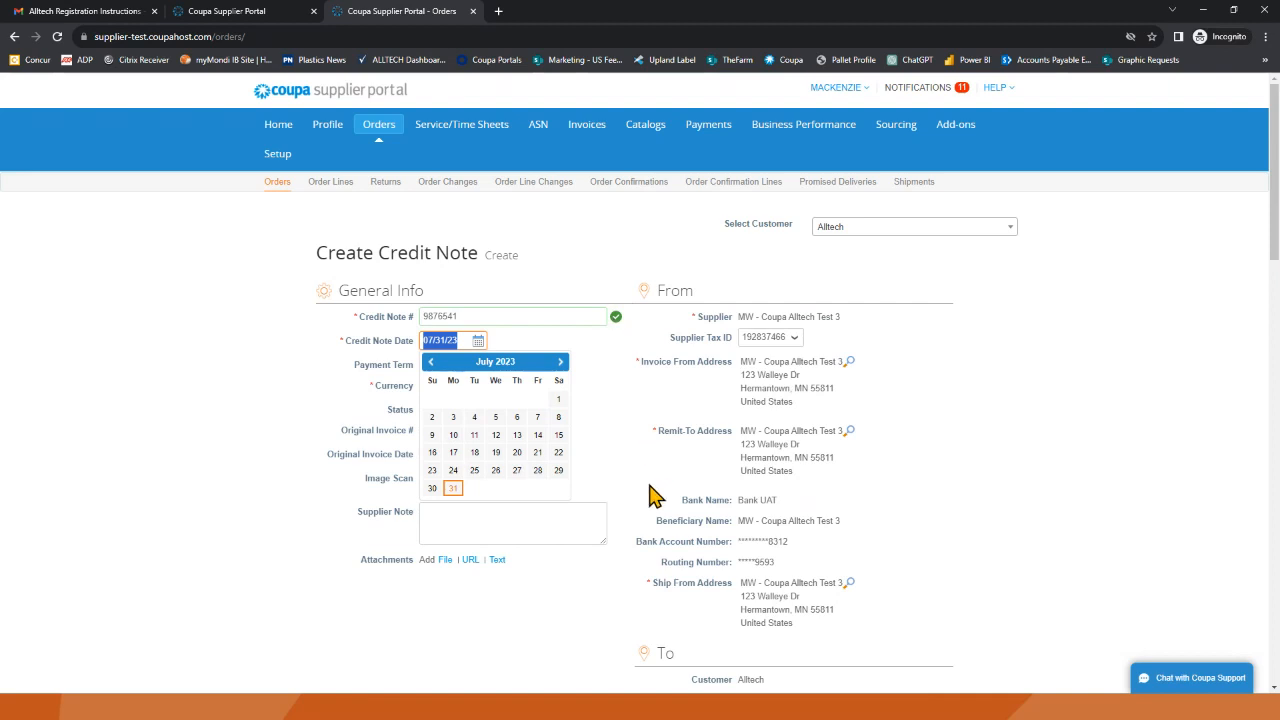
# Set the credit note line's quantity to -10 and calculate the totals
pyautogui.scroll(-5, 652, 493)
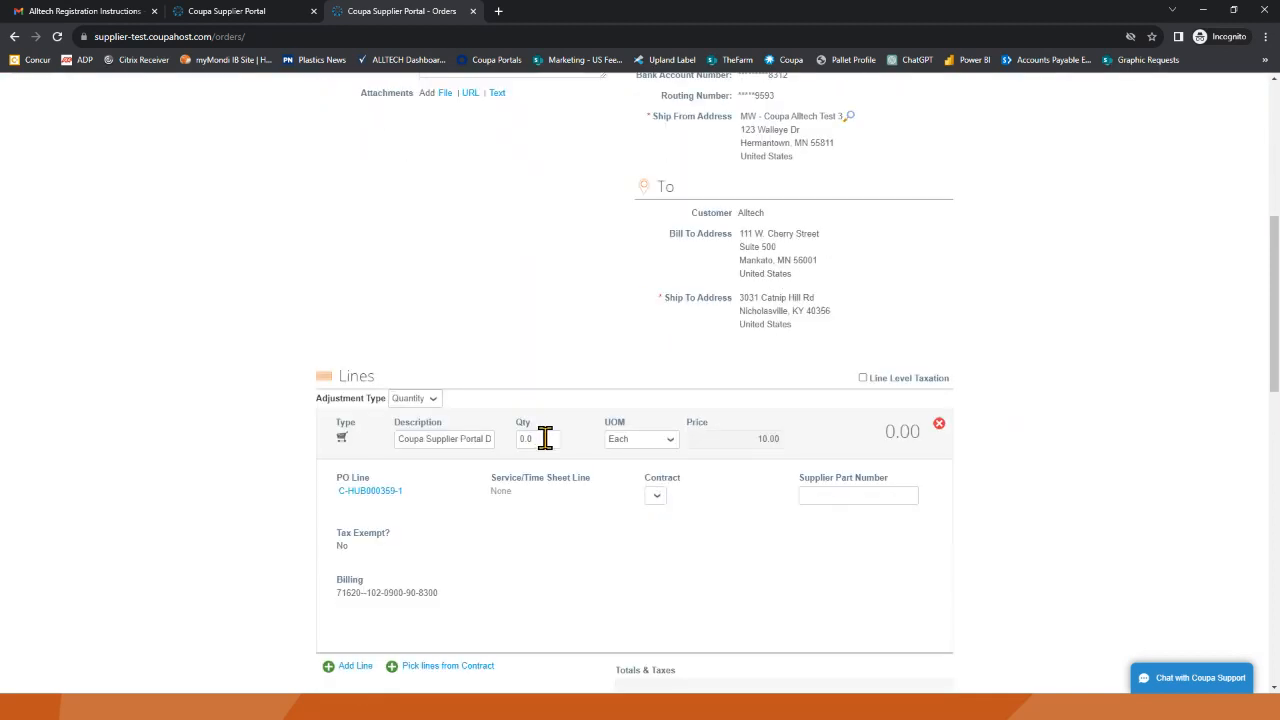
pyautogui.moveTo(540, 437); pyautogui.dragTo(520, 437)
pyautogui.write('-10')
pyautogui.press('Tab')
pyautogui.scroll(-3, 590, 515)
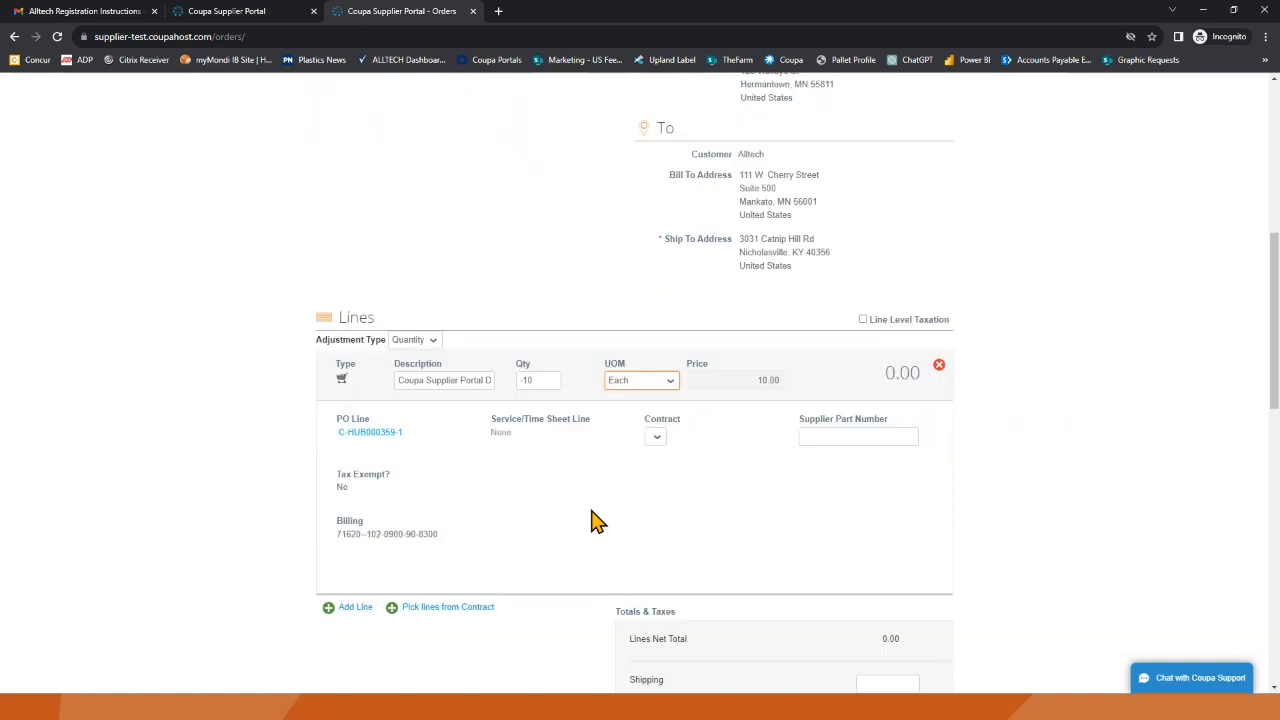
pyautogui.scroll(-4, 594, 517)
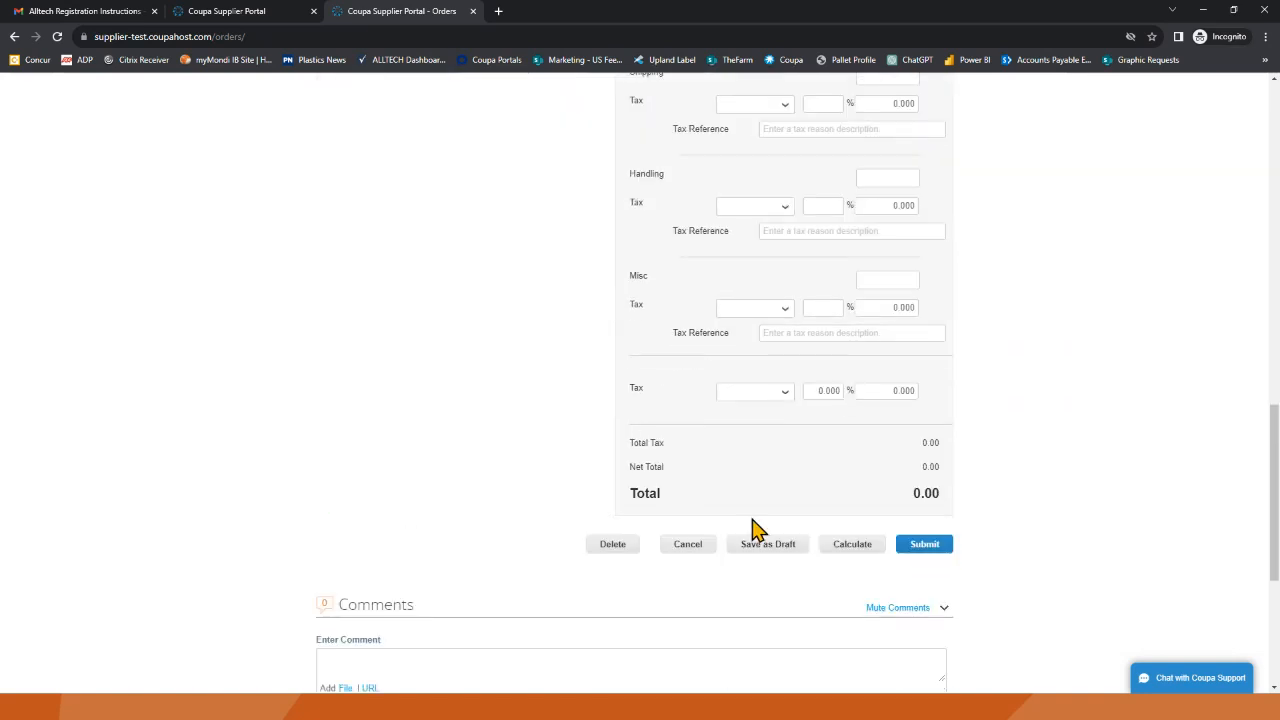
pyautogui.click(845, 558)
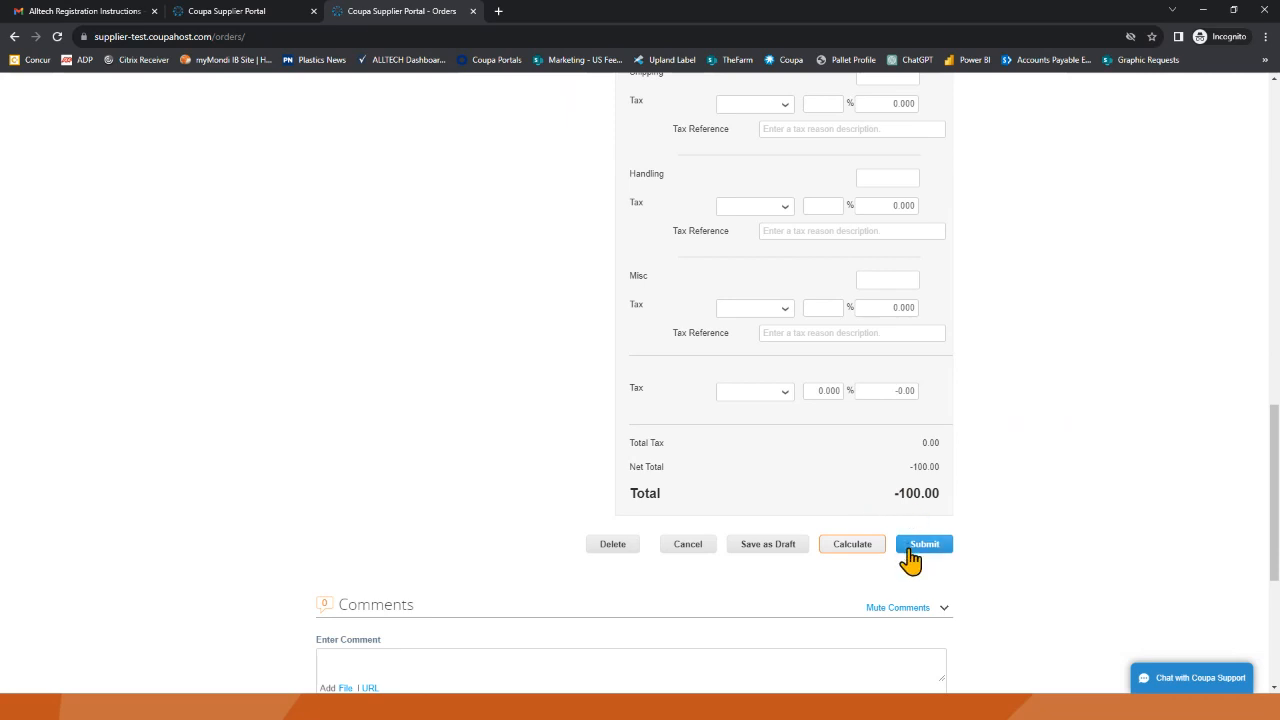
# Submit the credit note and confirm sending it to Alltech
pyautogui.click(911, 550)
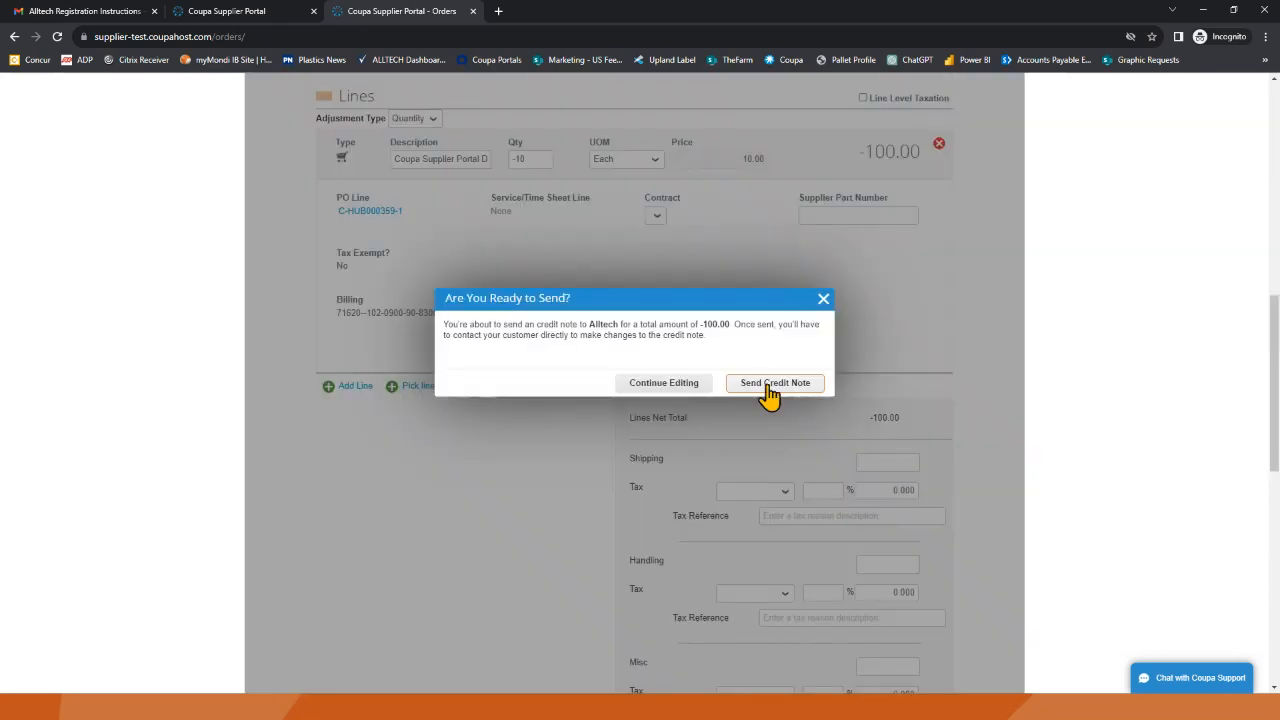
pyautogui.click(771, 384)
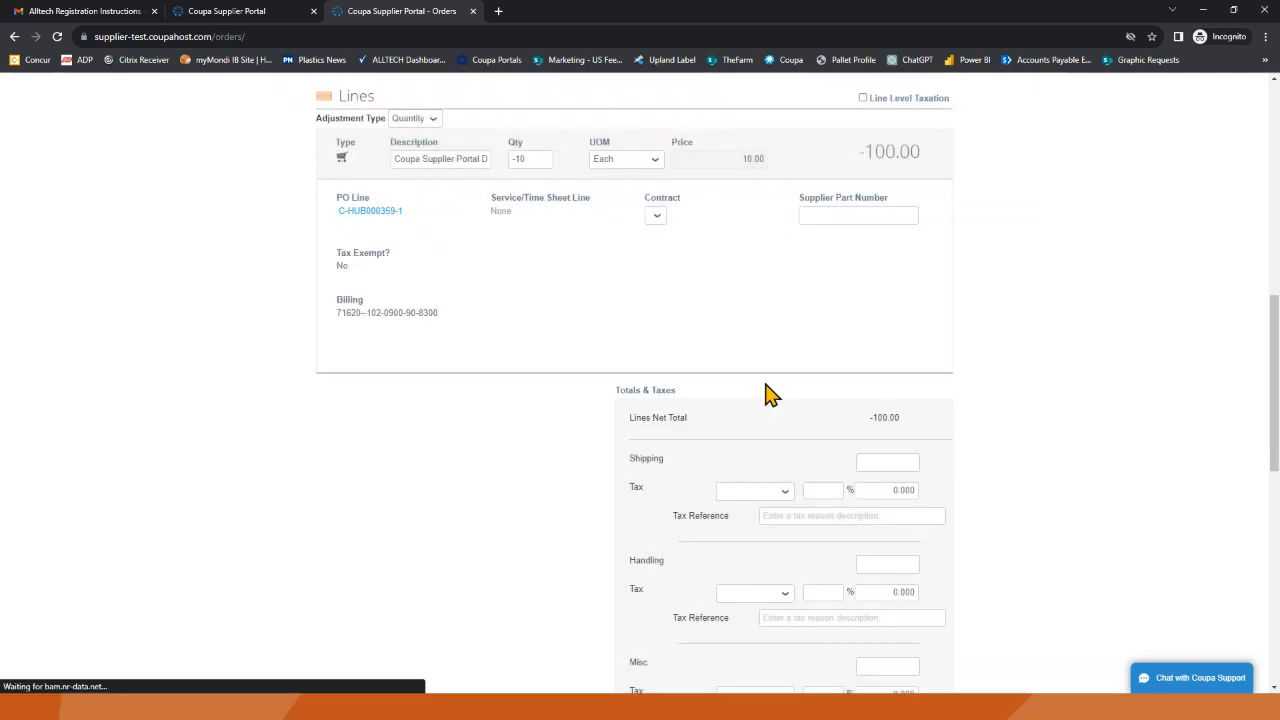
pyautogui.scroll(9, 771, 393)
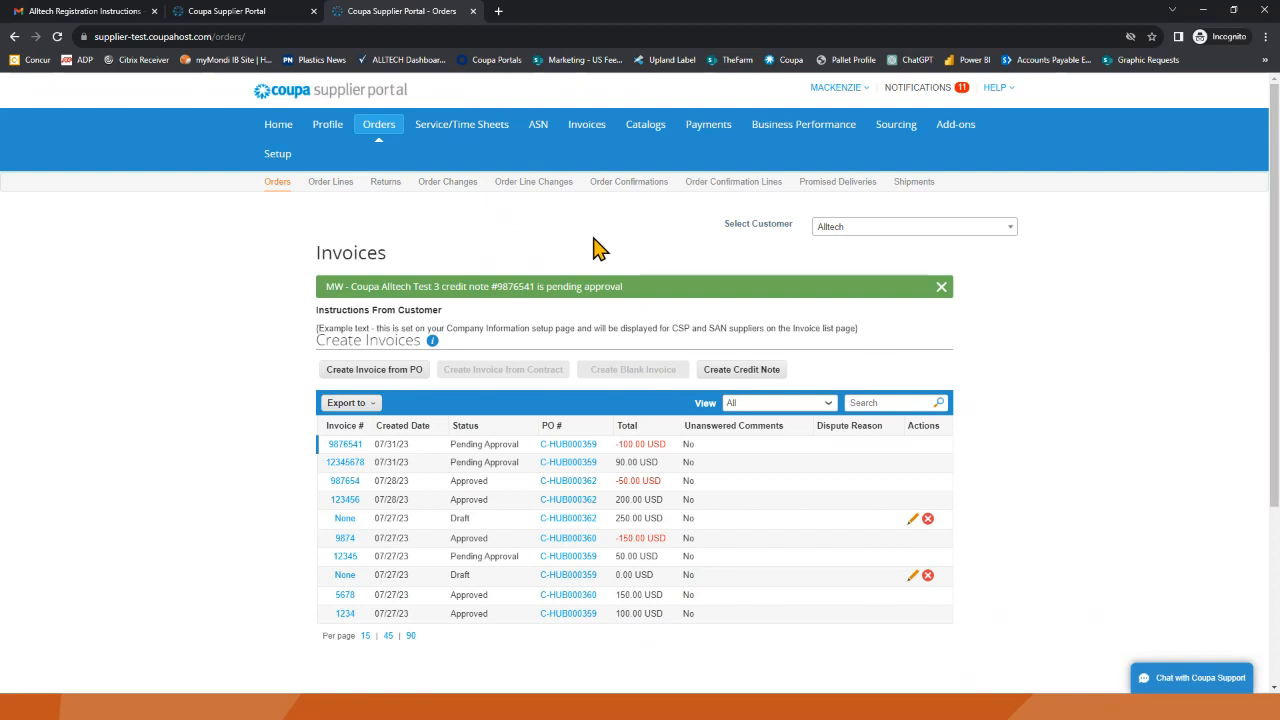
# Show the invoices list for Alltech in the Payment Information view and open its export options
pyautogui.click(593, 135)
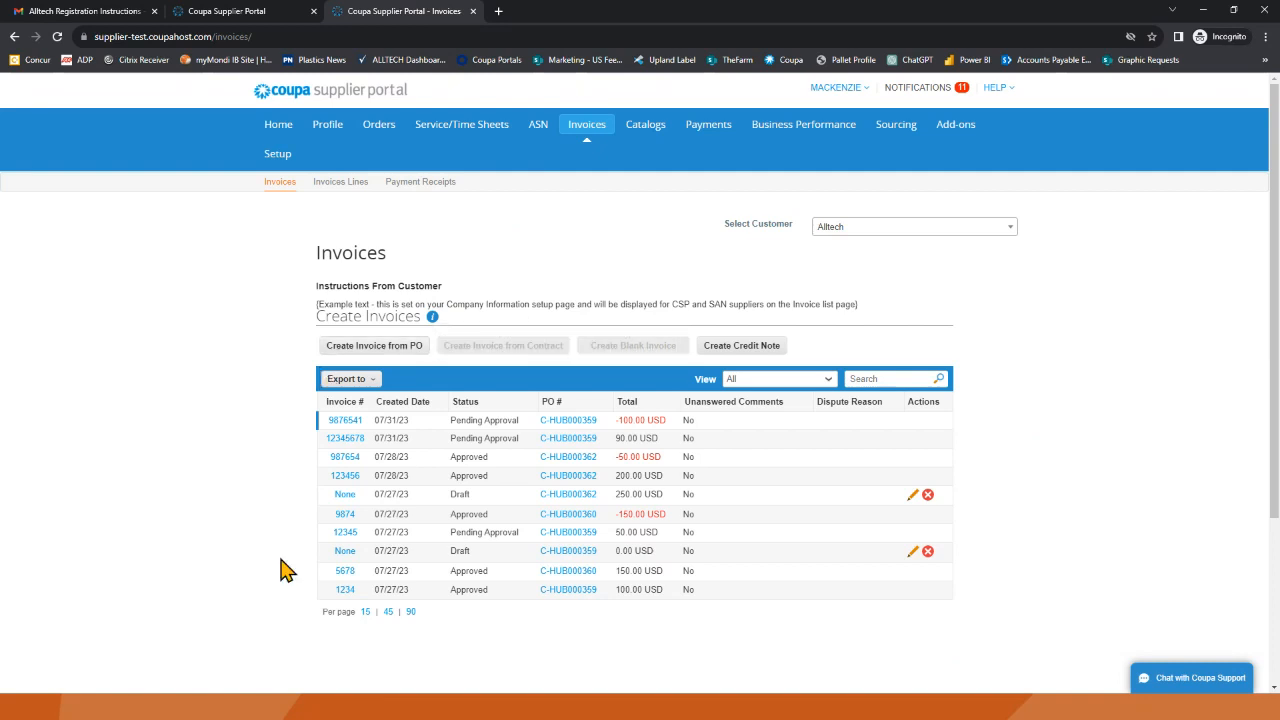
pyautogui.click(836, 237)
pyautogui.click(836, 233)
pyautogui.click(830, 388)
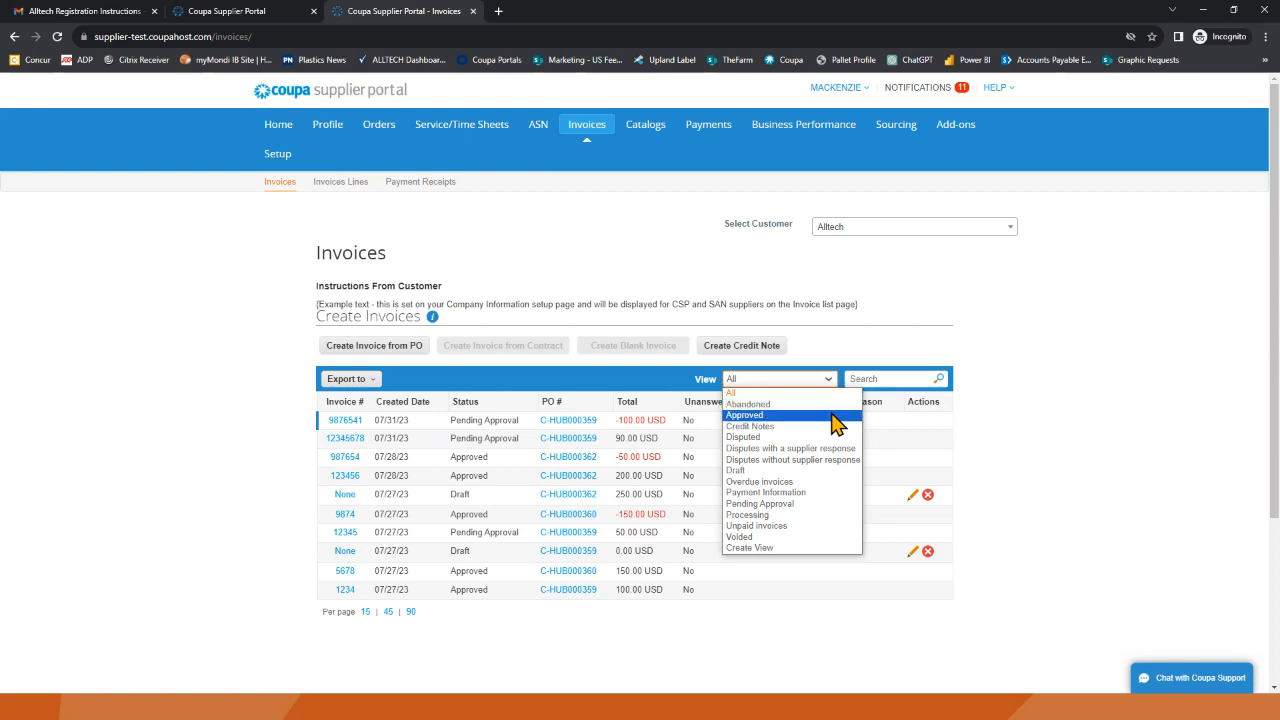
pyautogui.click(813, 492)
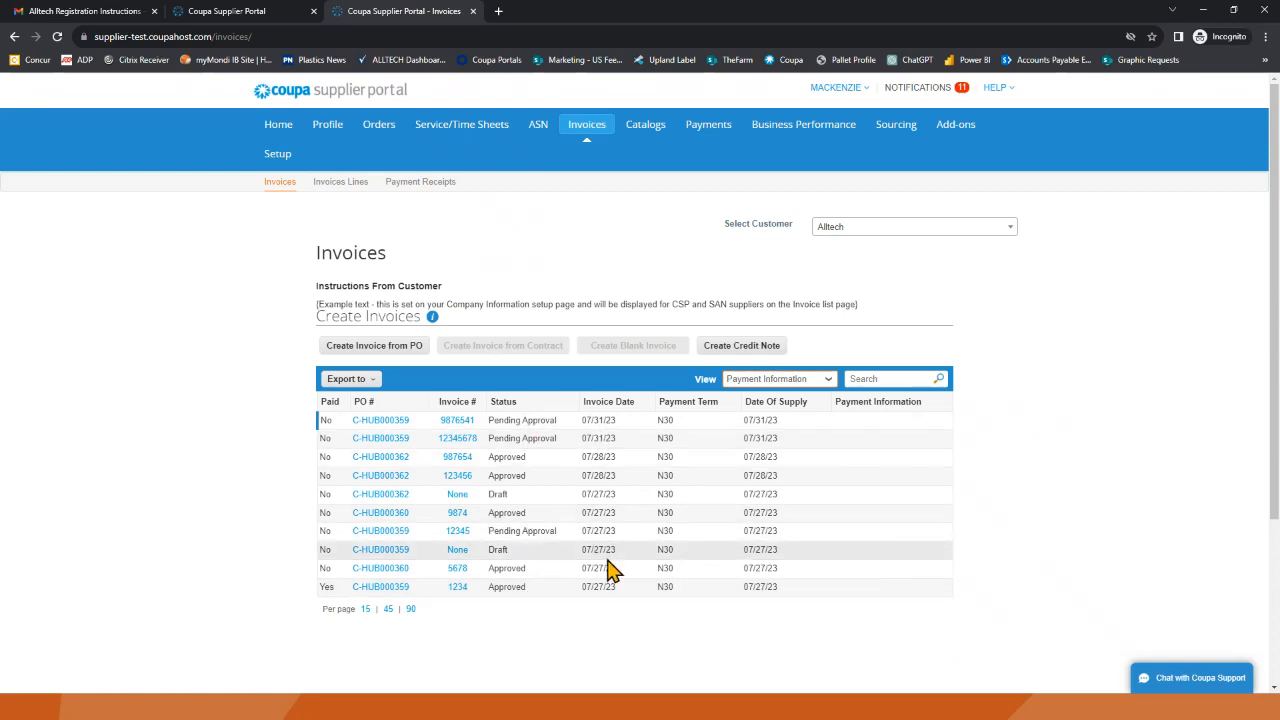
pyautogui.click(378, 386)
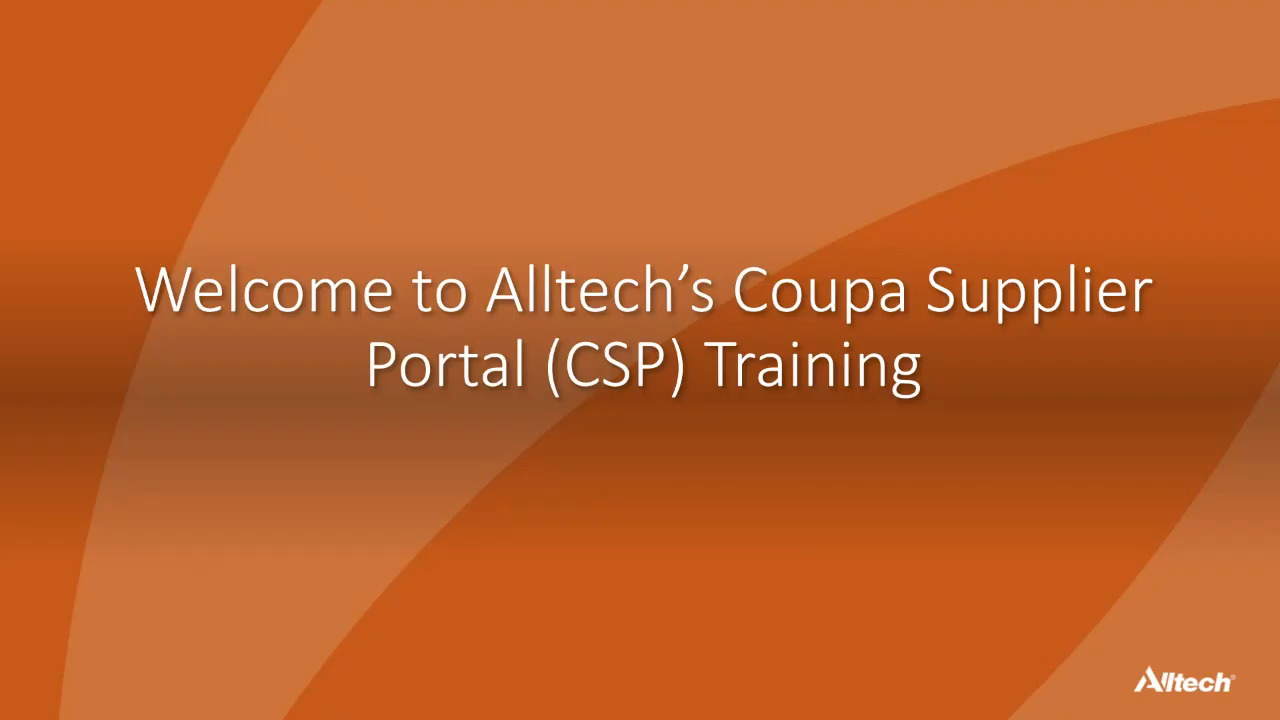
pyautogui.click(126, 362)
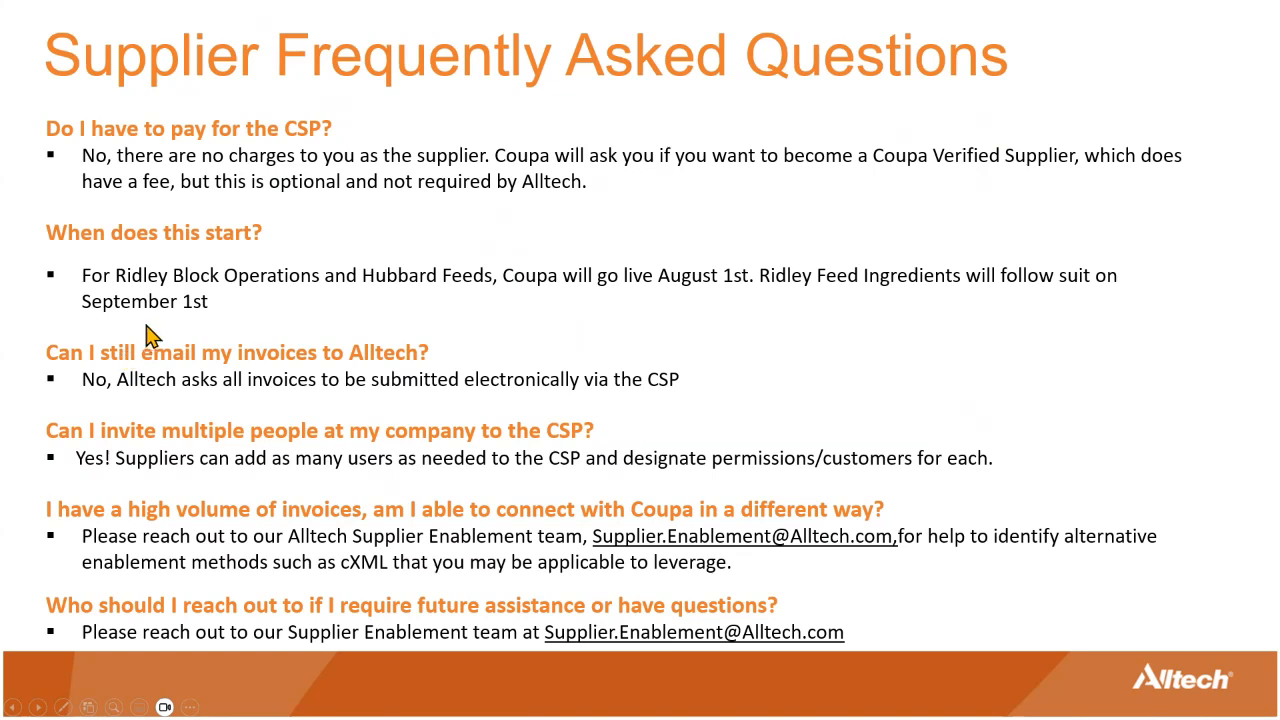